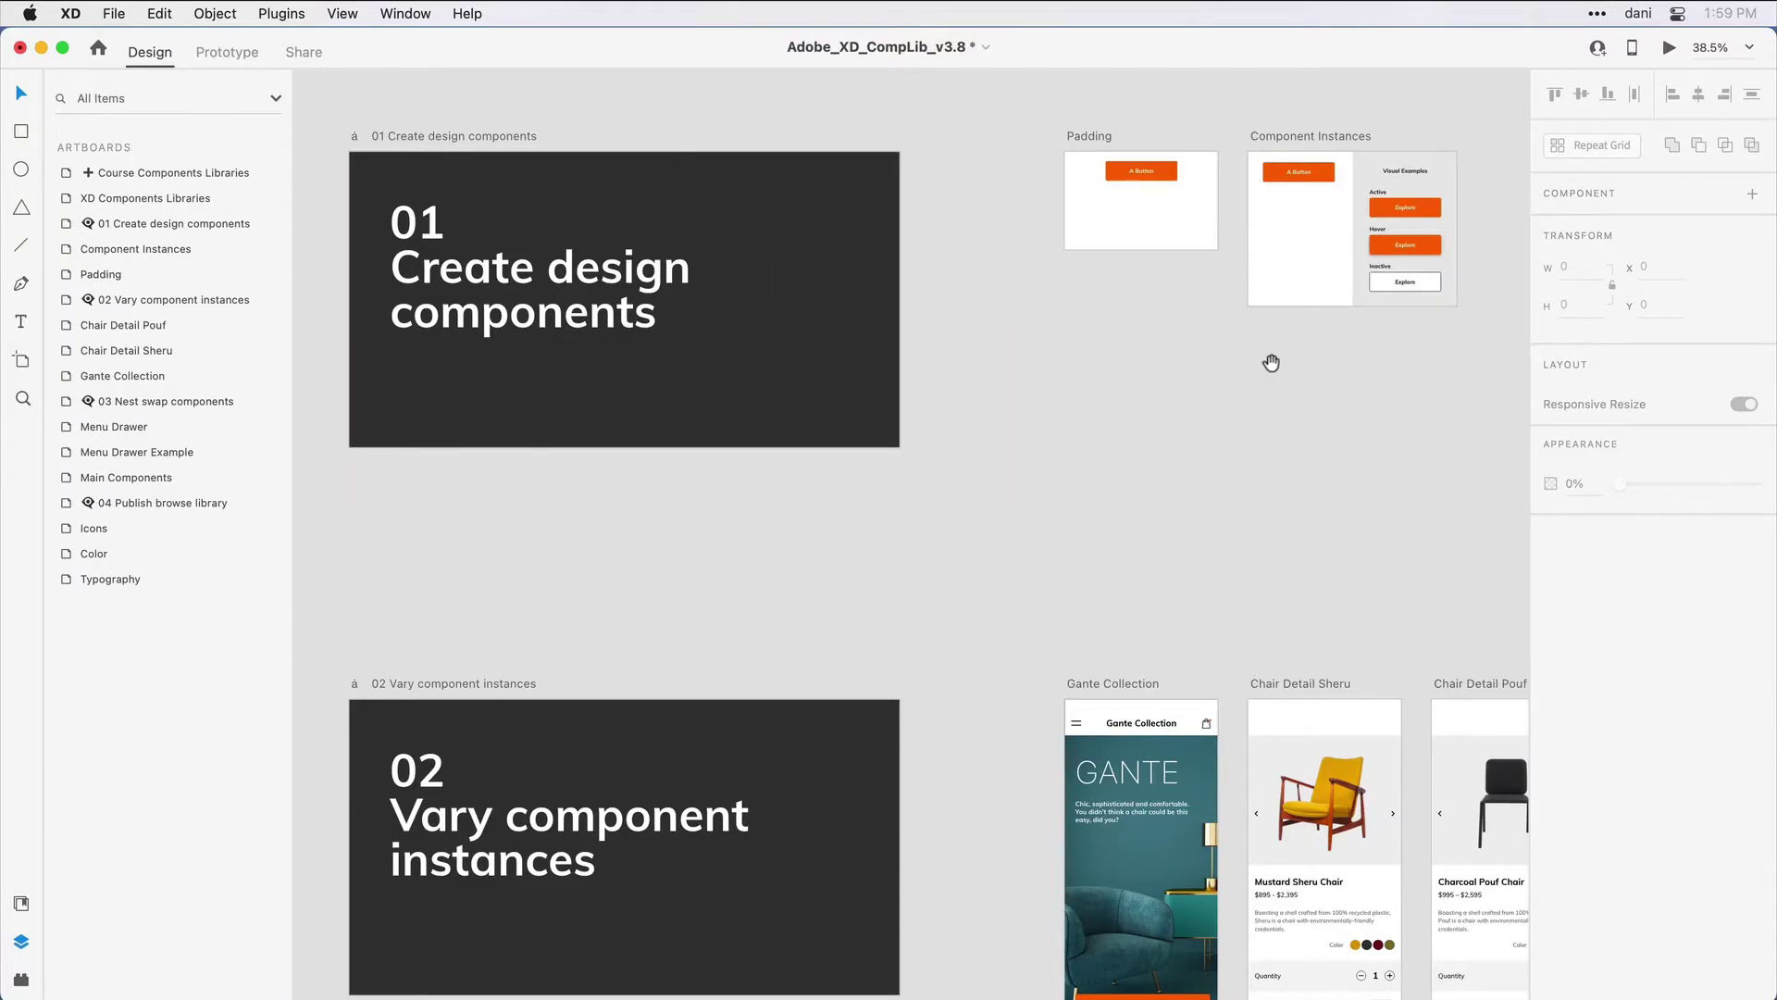
# Pan and zoom to about 103% so the A Button and Explore button states are readable.
pyautogui.moveTo(1275, 364); pyautogui.dragTo(897, 417)
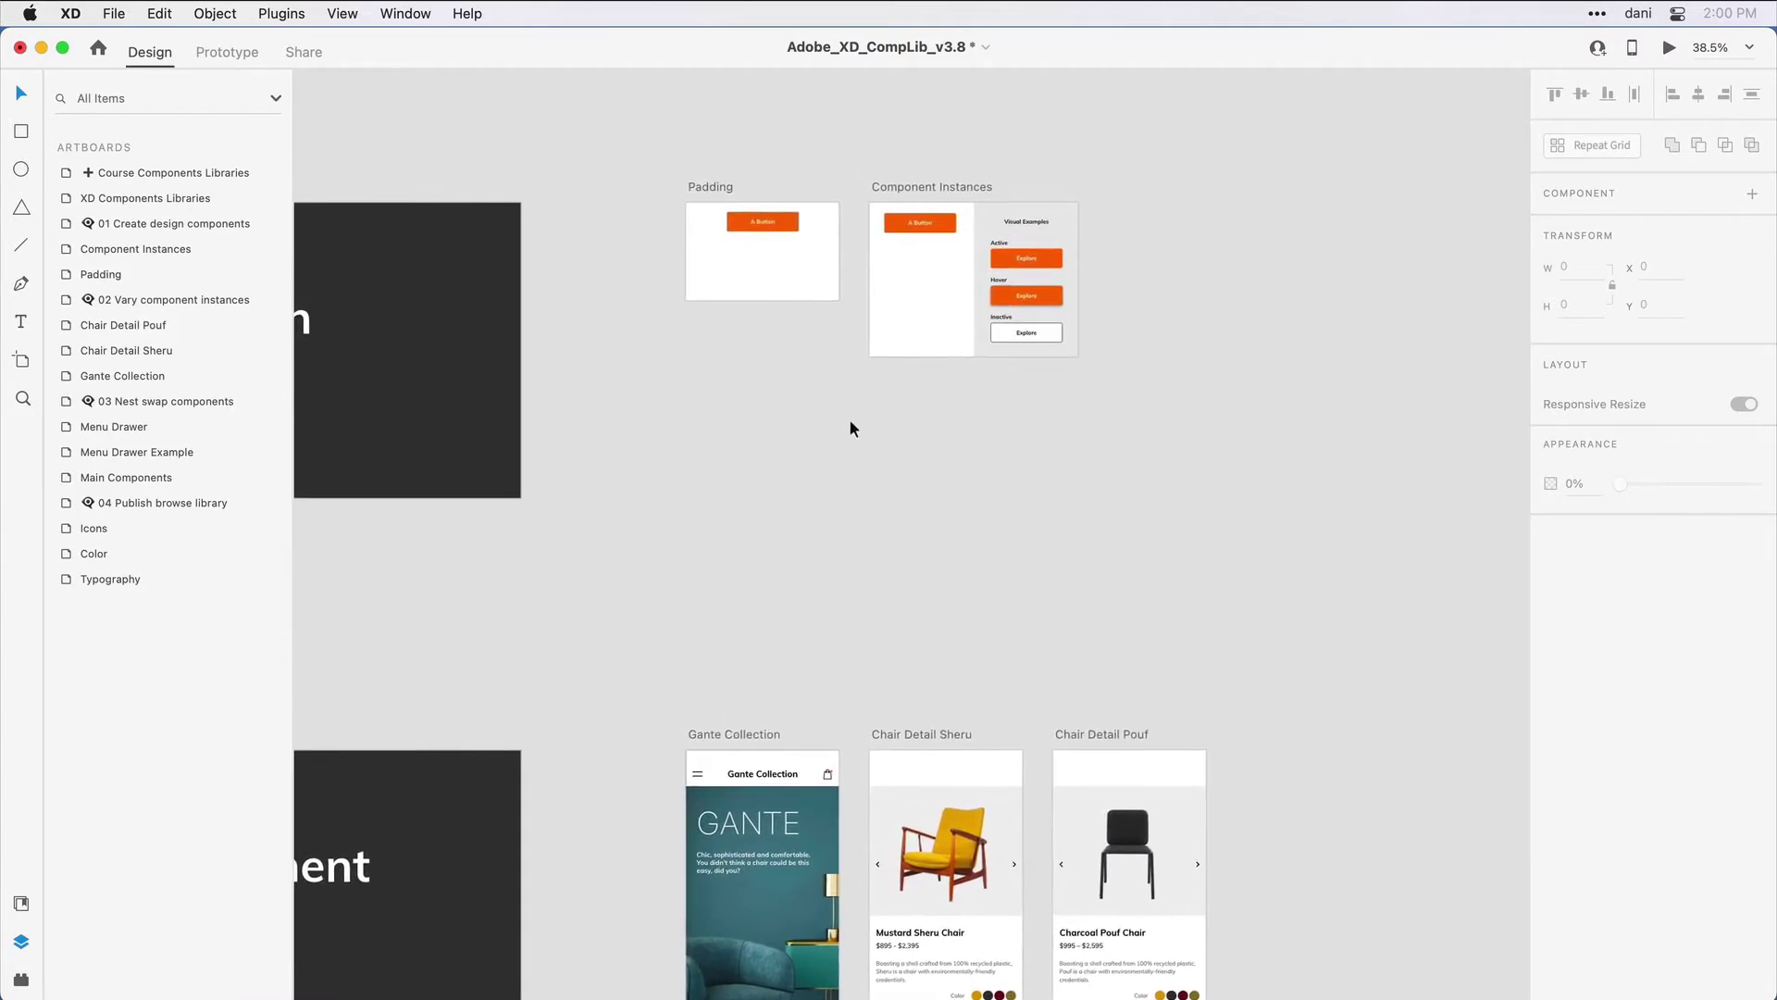
pyautogui.scroll(5, 807, 420)
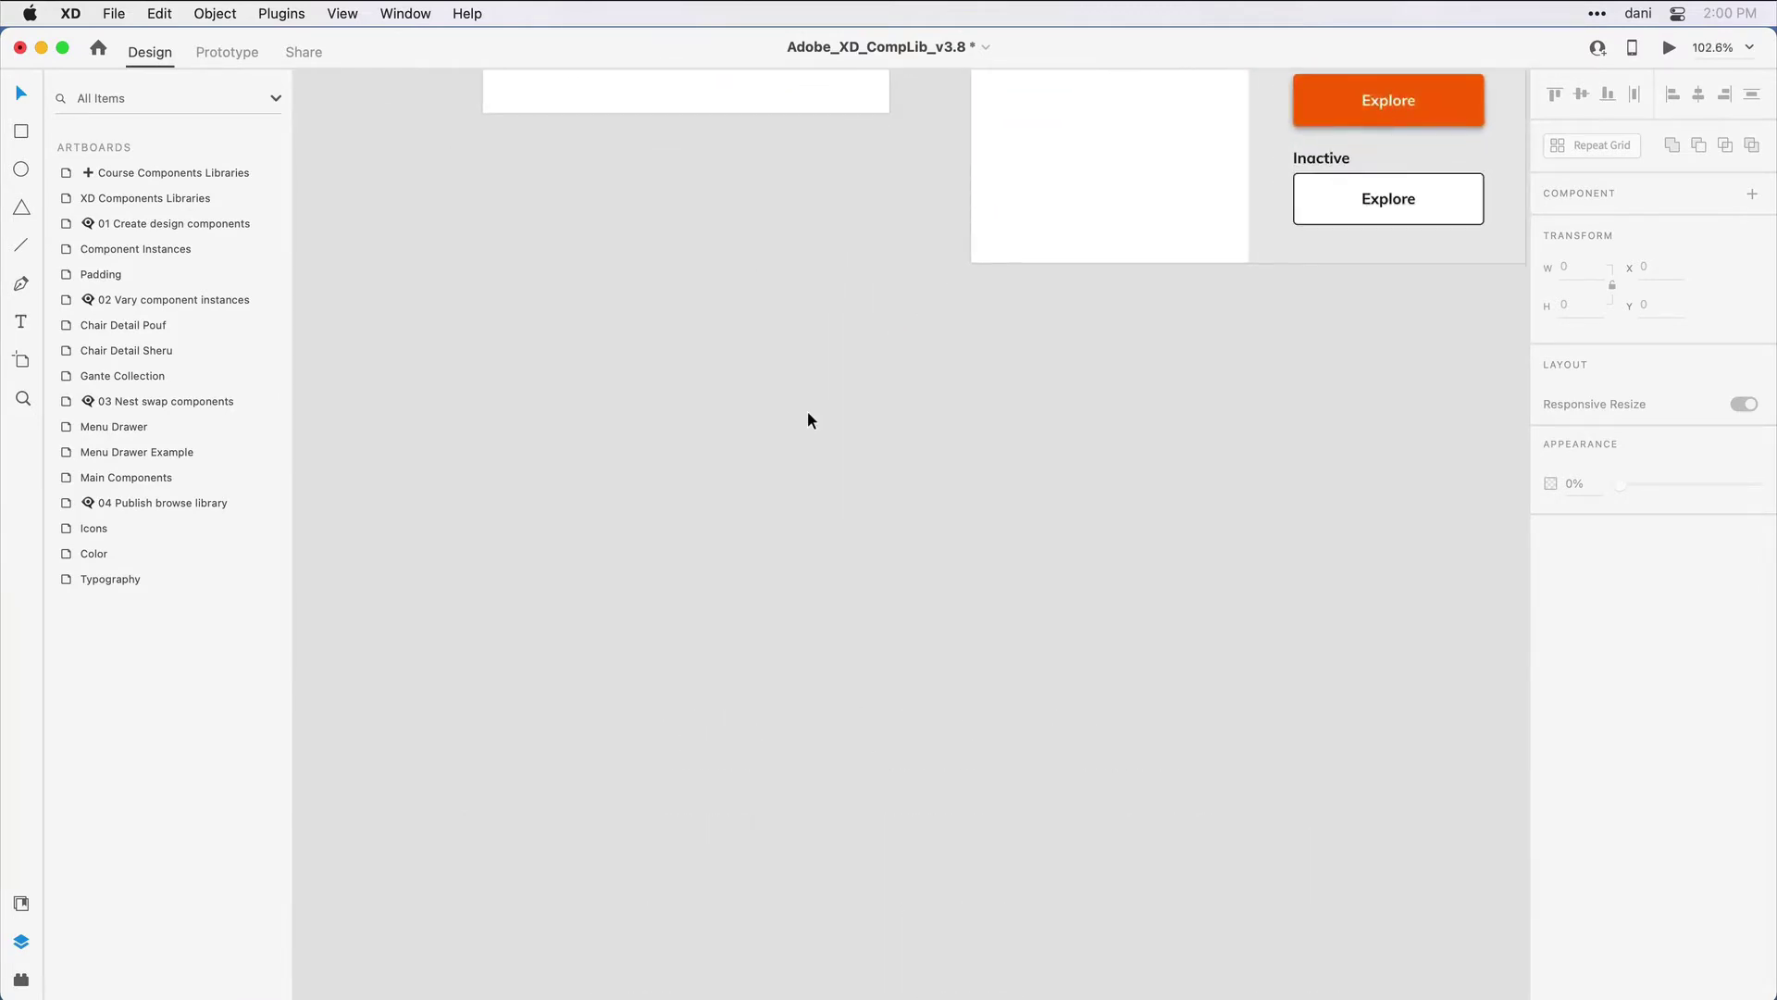
pyautogui.scroll(5, 807, 421)
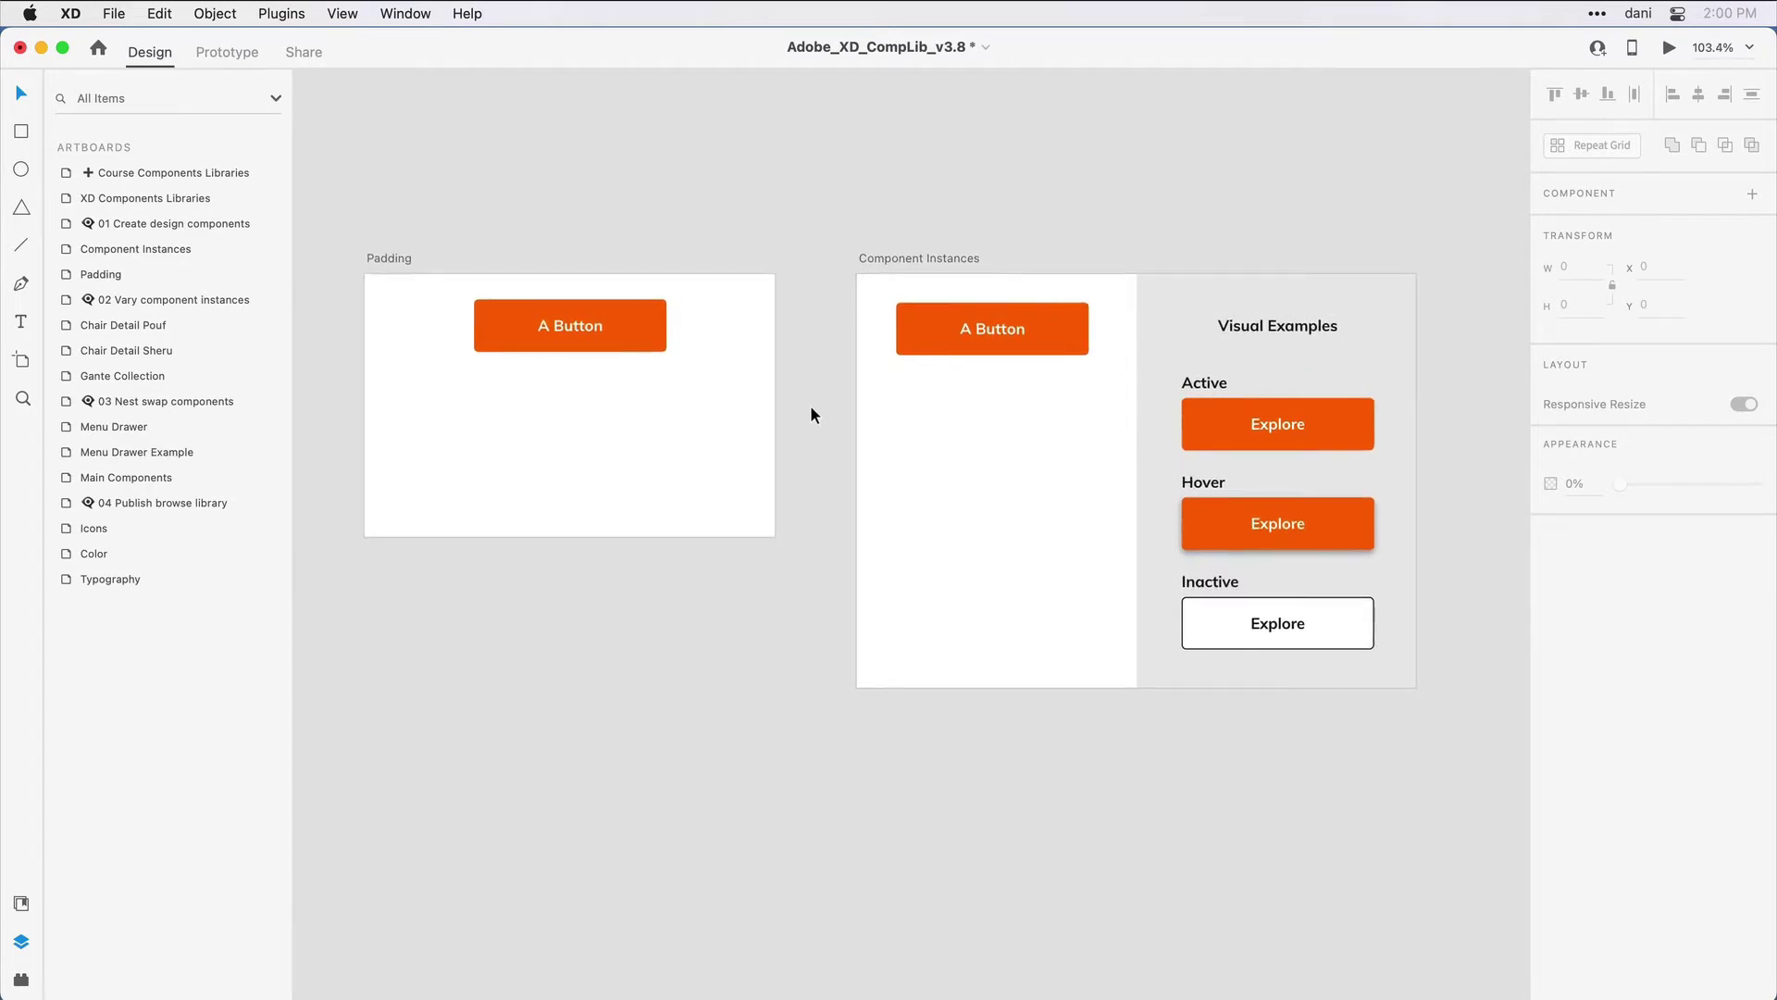
pyautogui.moveTo(809, 404); pyautogui.dragTo(836, 310)
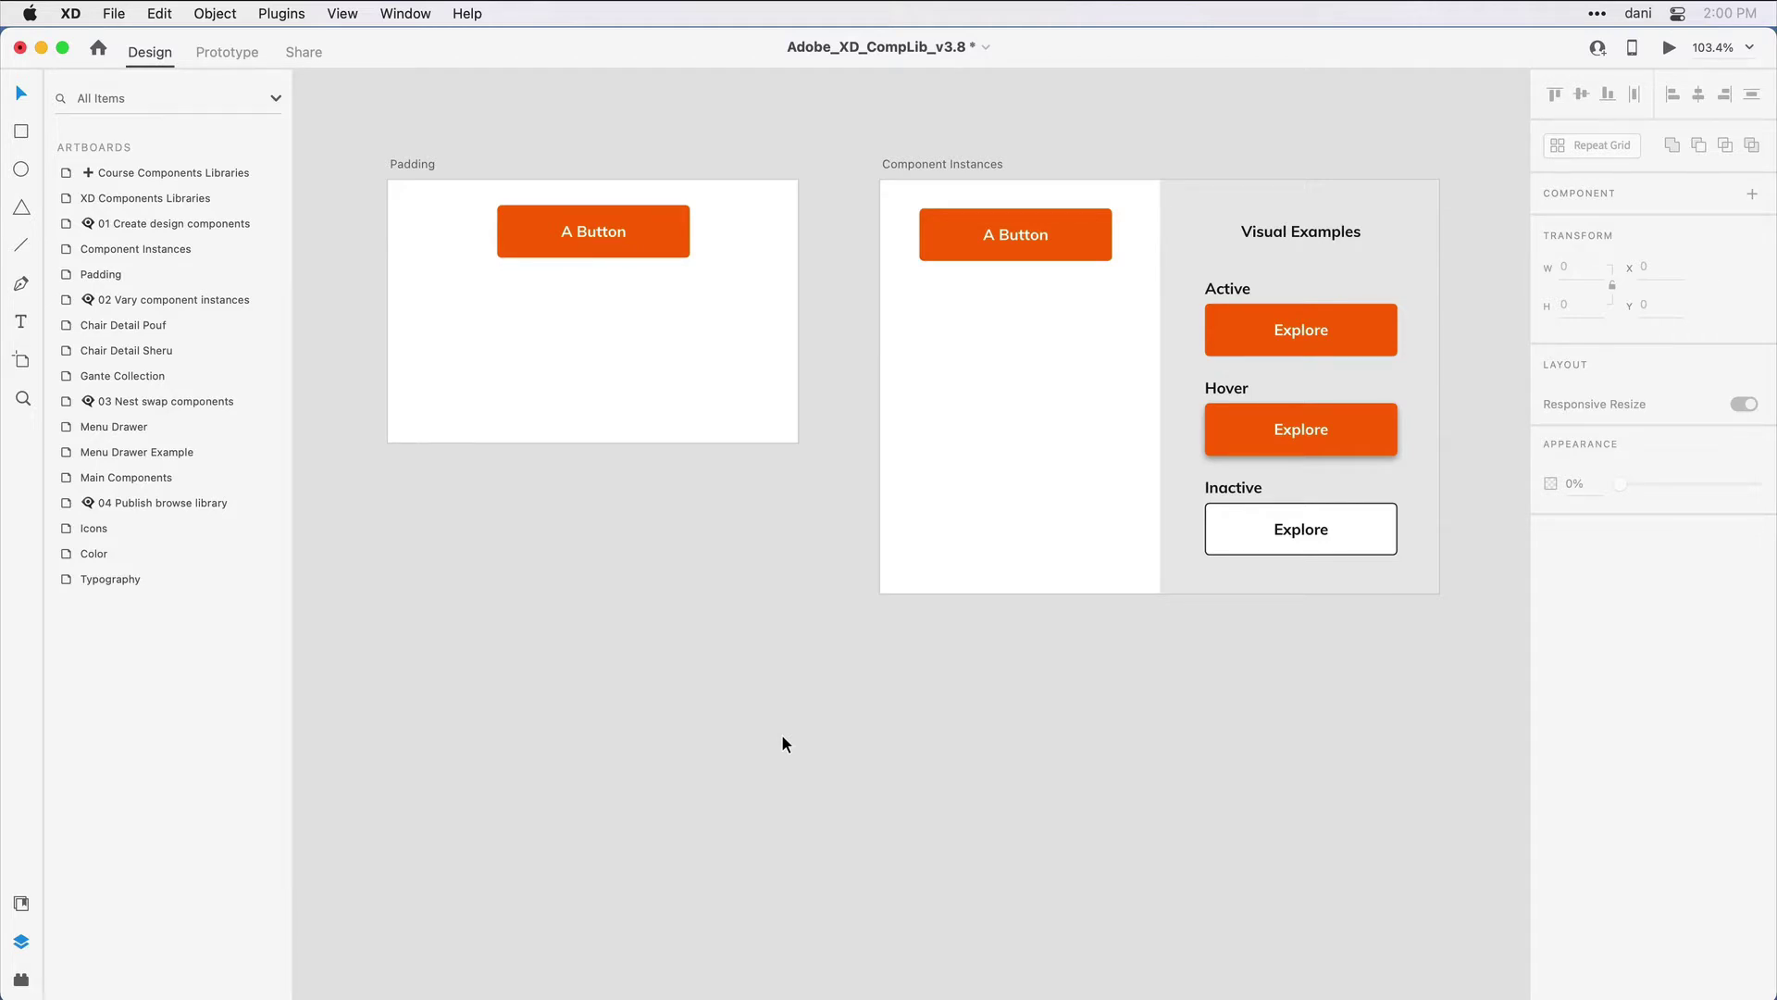
pyautogui.click(673, 344)
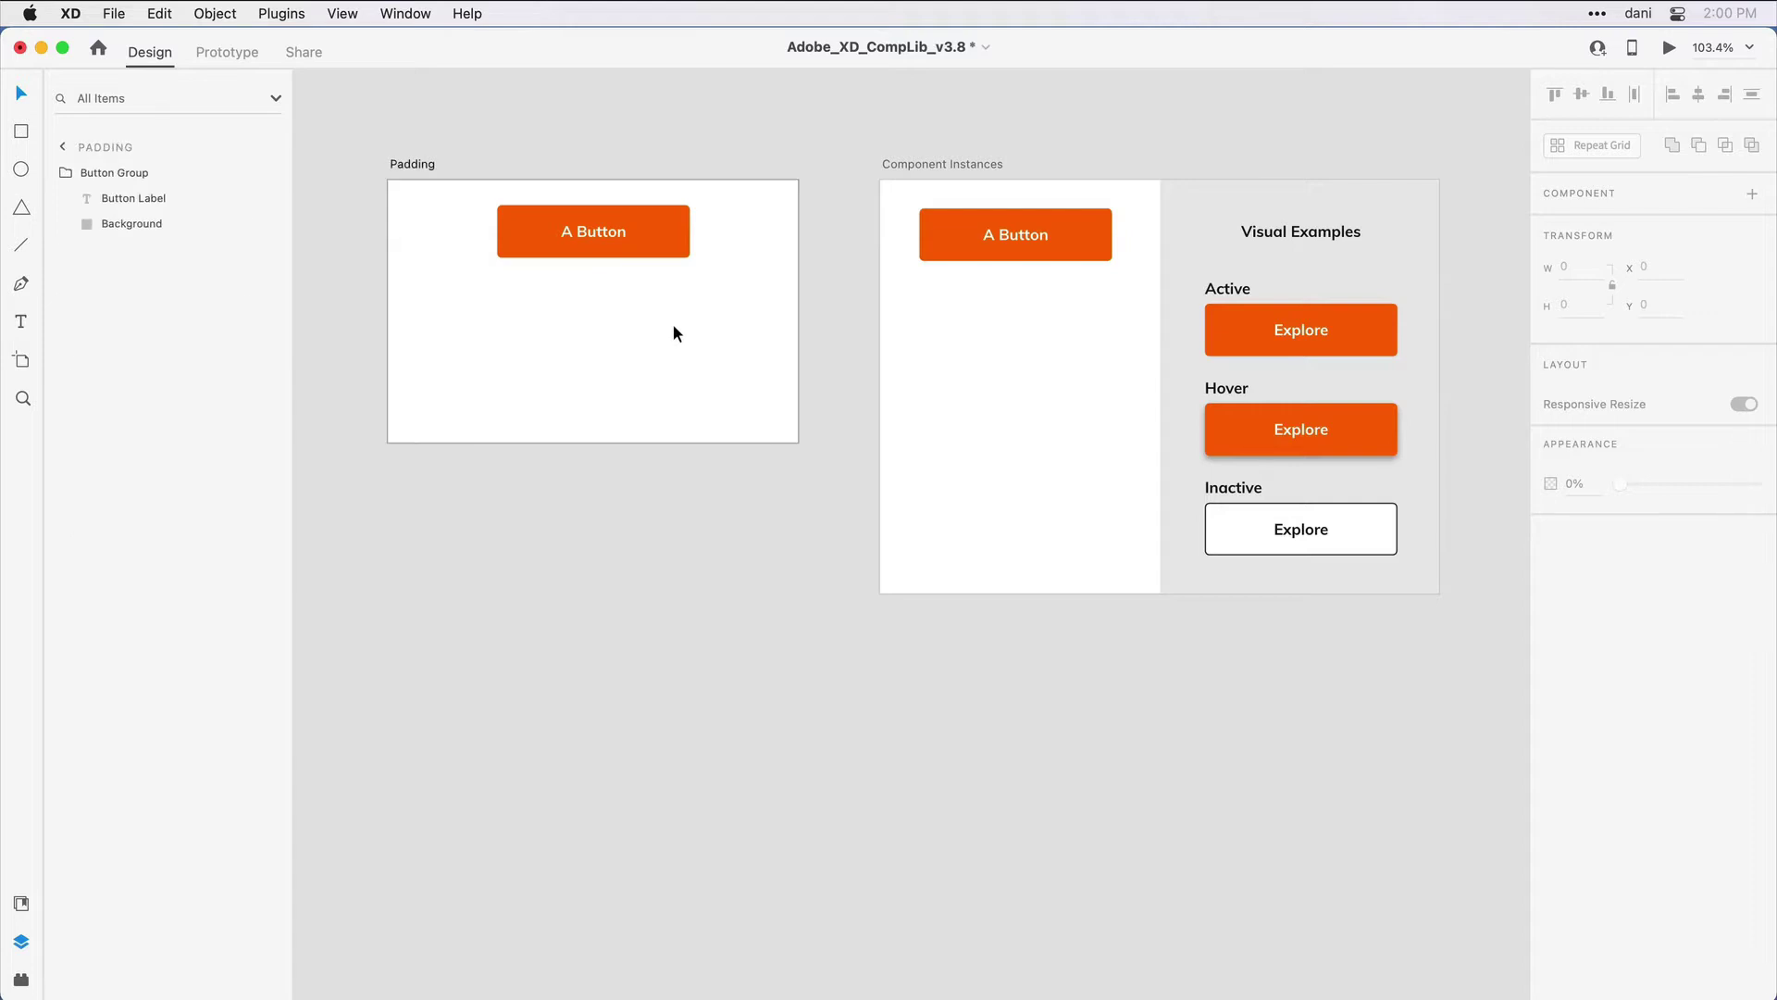
pyautogui.click(662, 231)
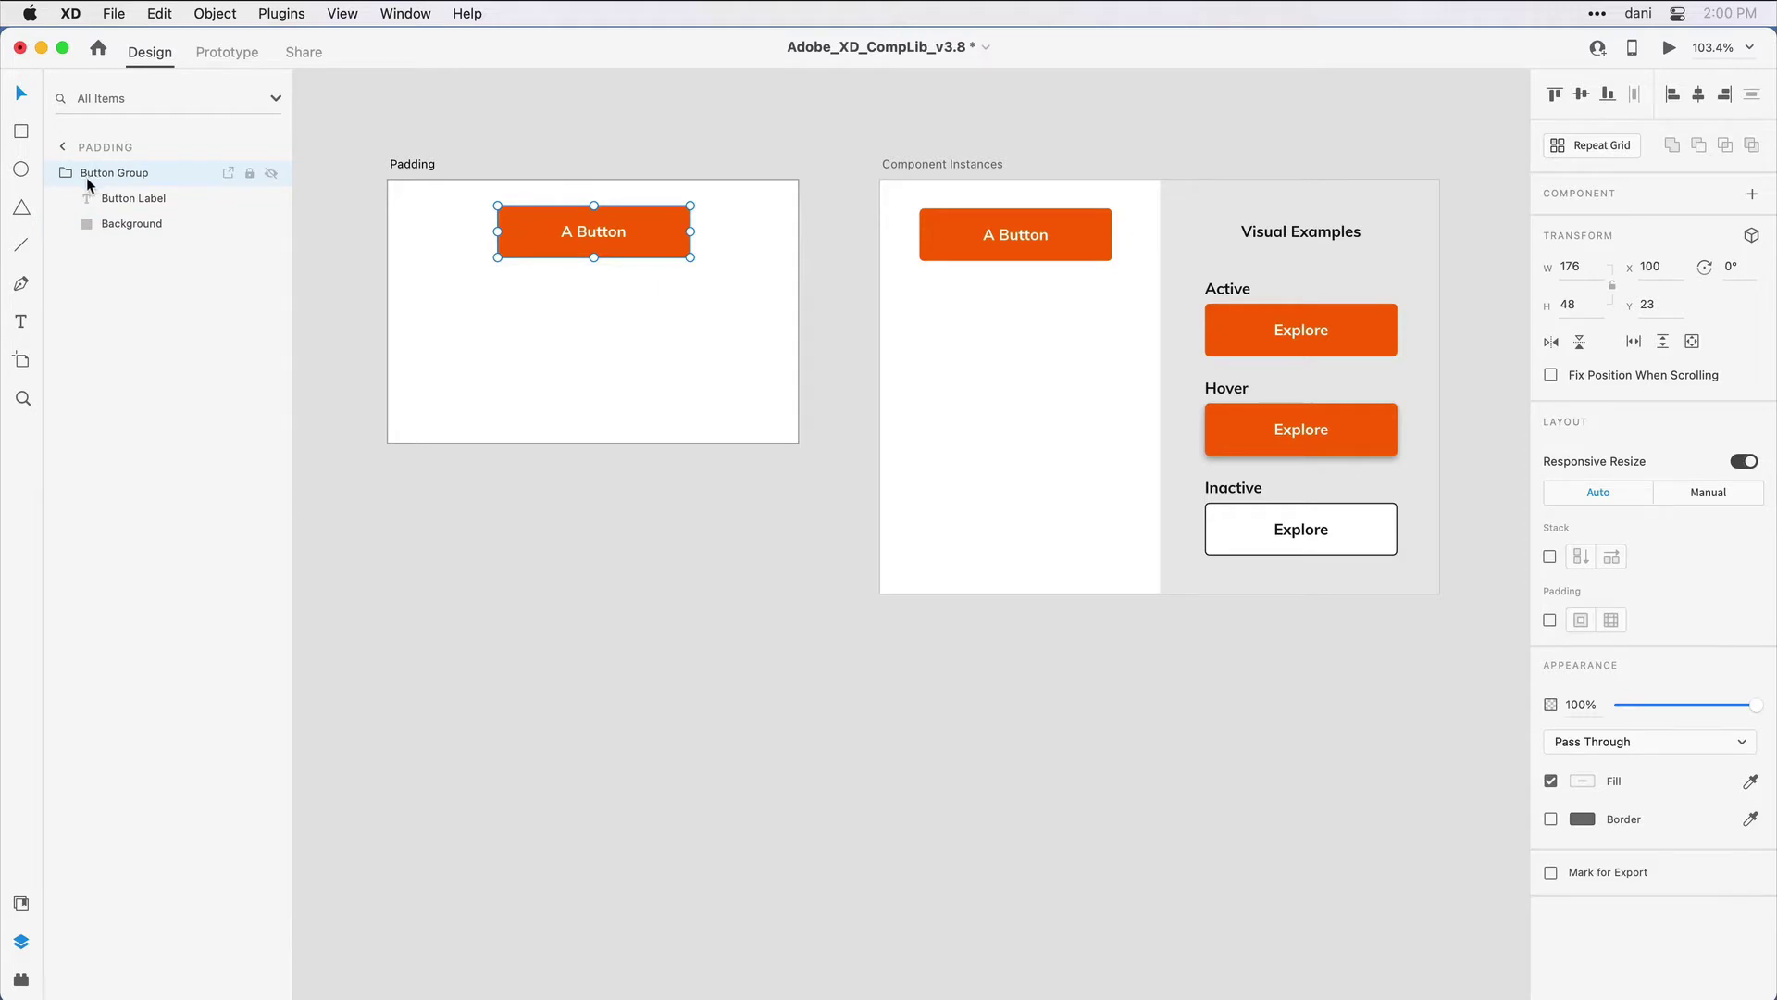
pyautogui.click(149, 225)
pyautogui.click(149, 226)
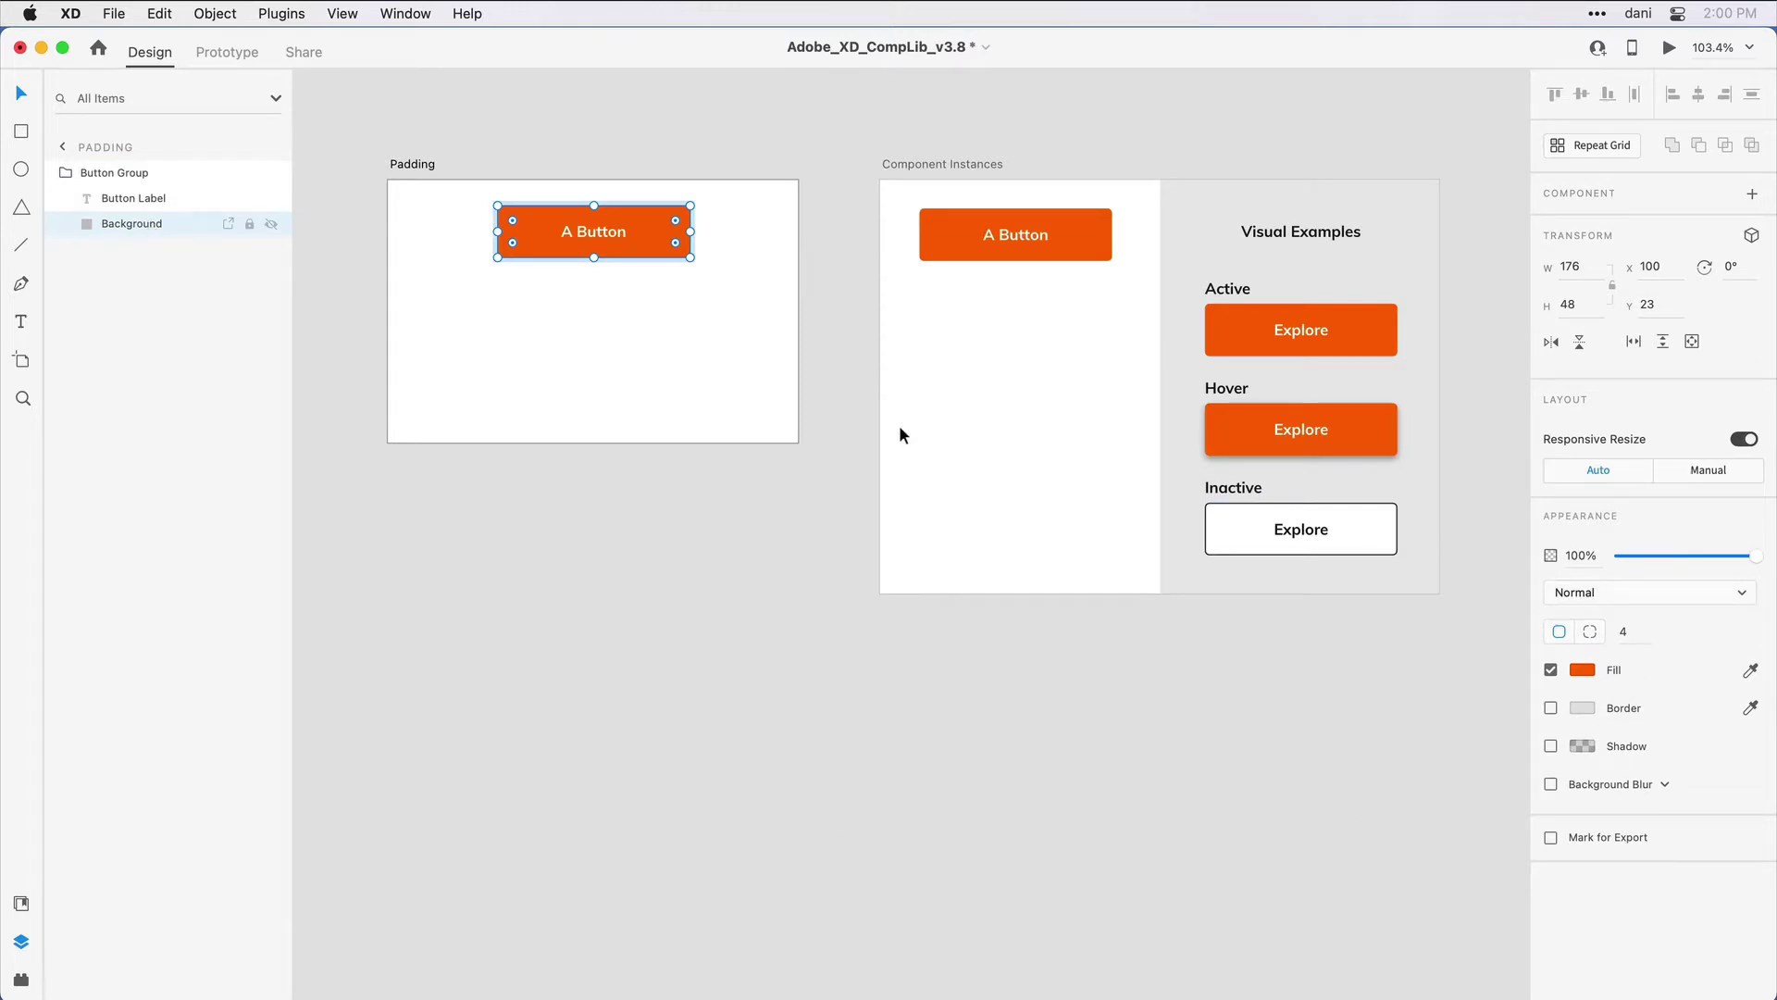
pyautogui.click(158, 204)
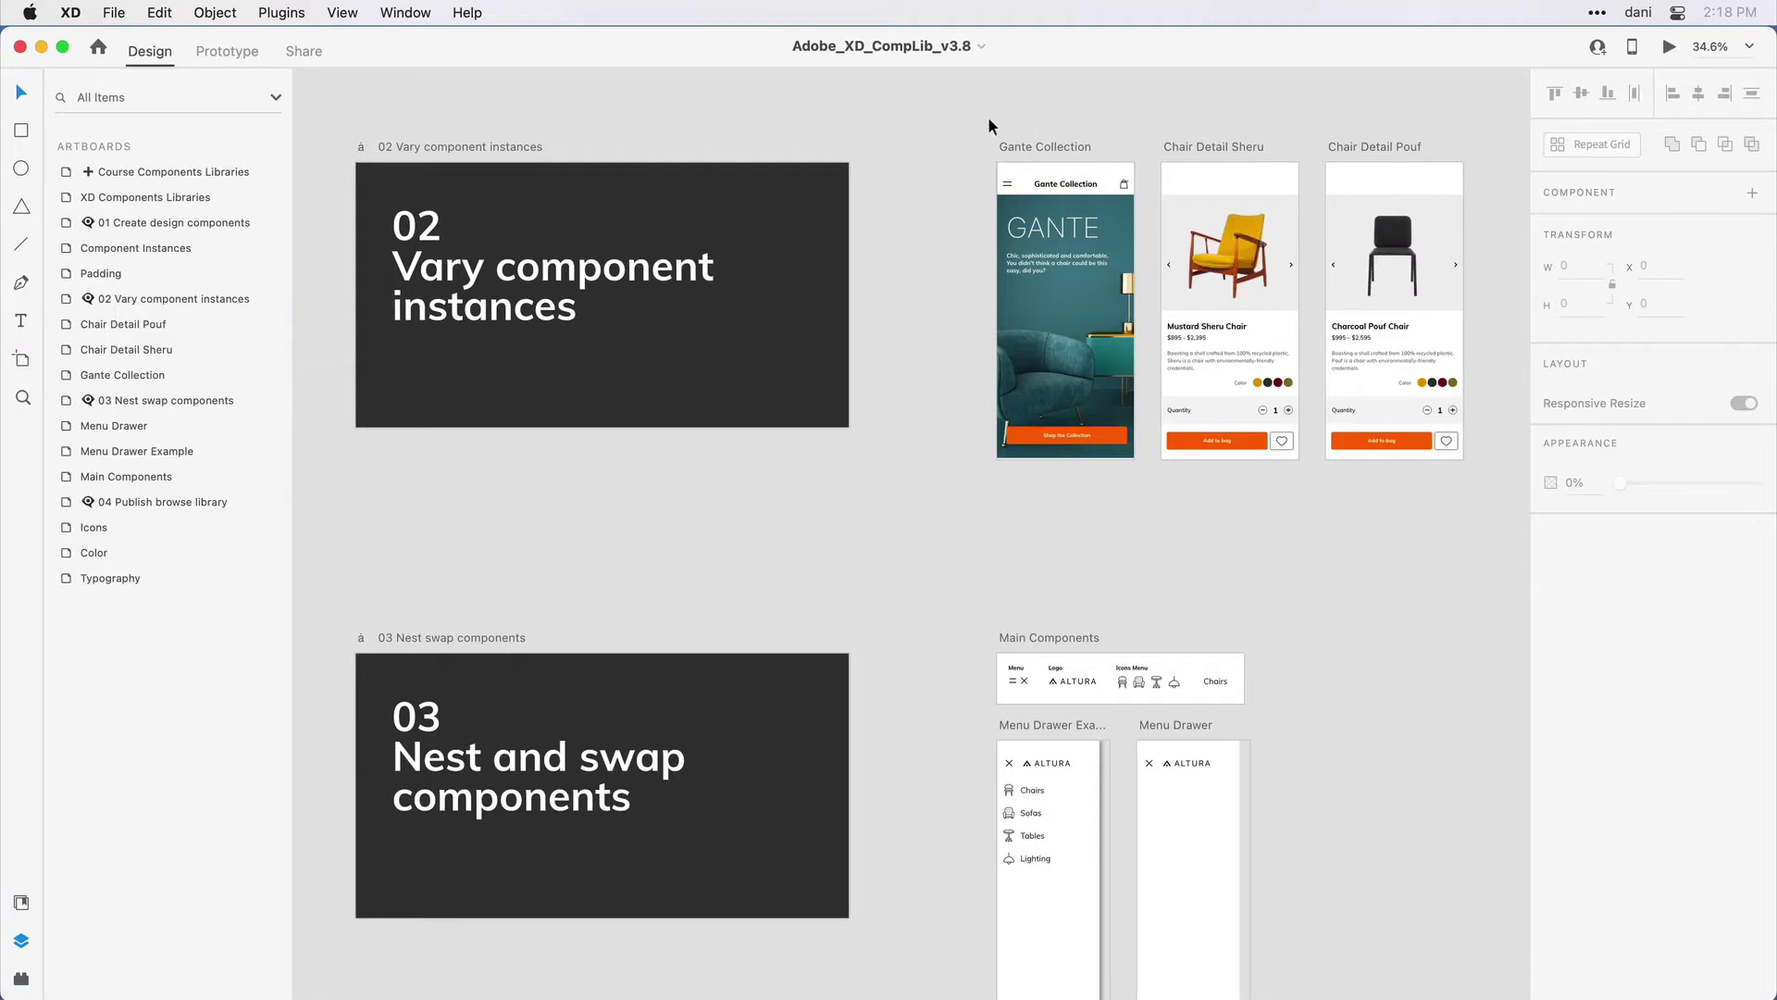
# Zoom to fit Gante Collection and both chair detail artboards, then select the Nav-Mobile-Top header.
pyautogui.moveTo(955, 118); pyautogui.dragTo(1474, 490)
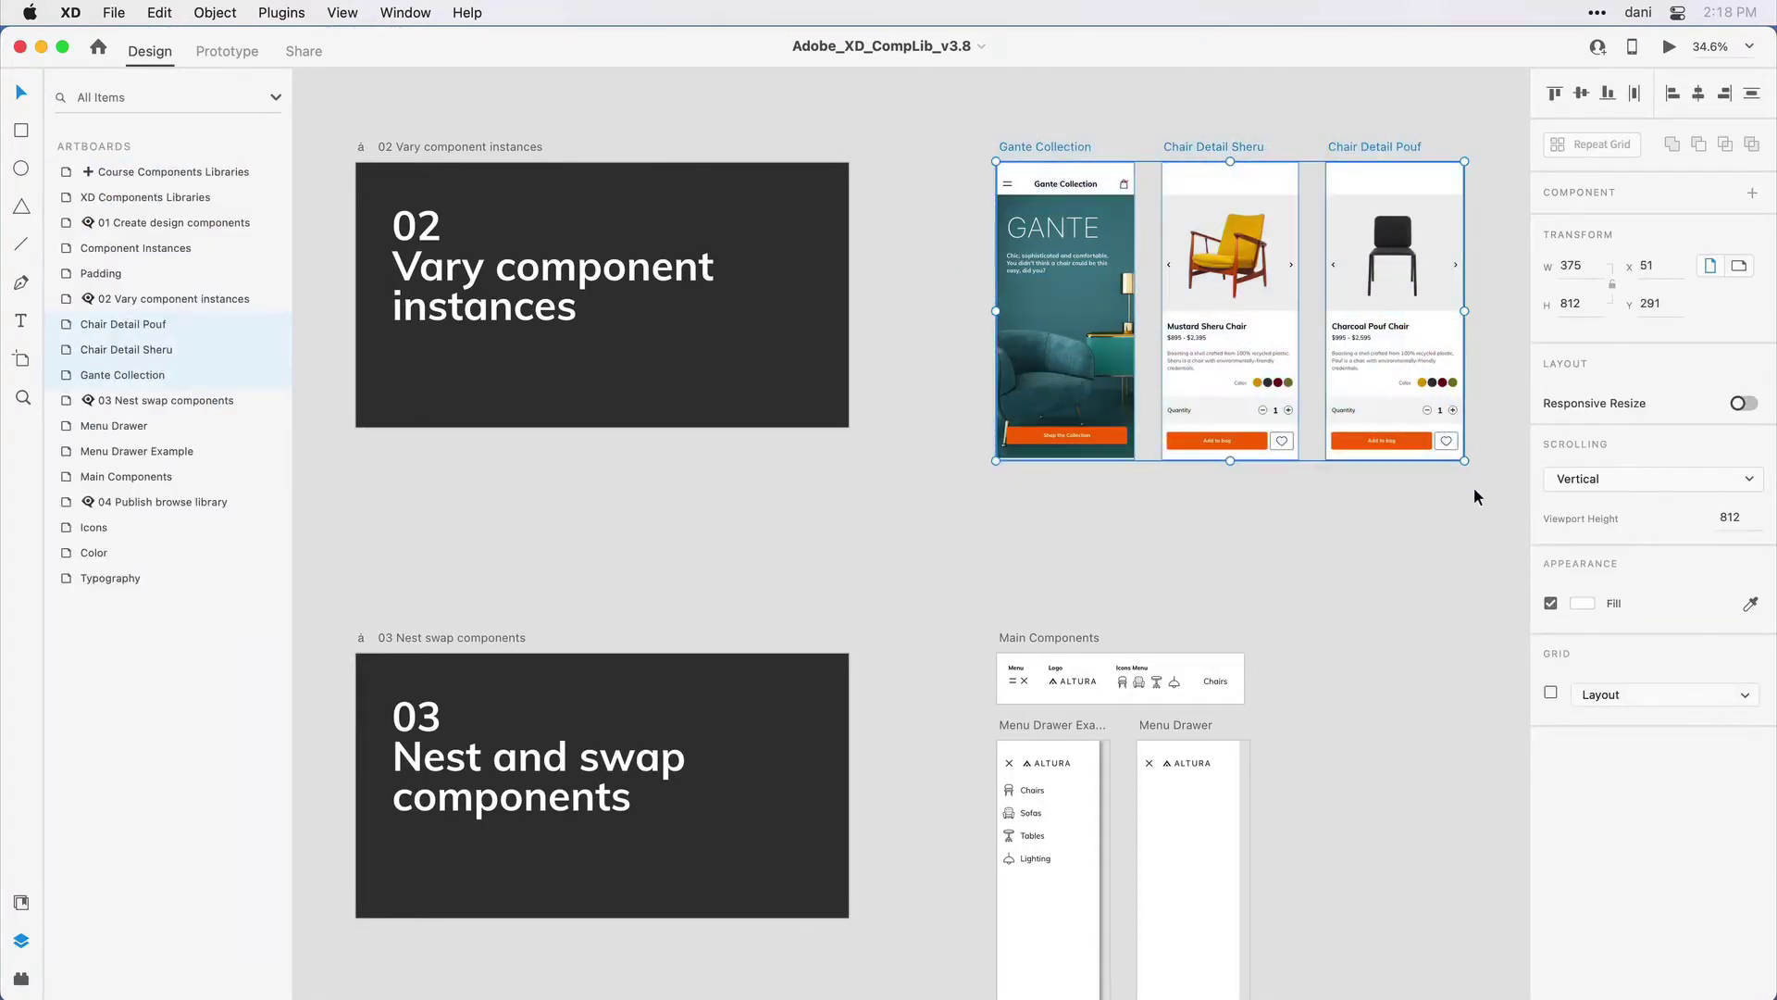
pyautogui.press('super+3')
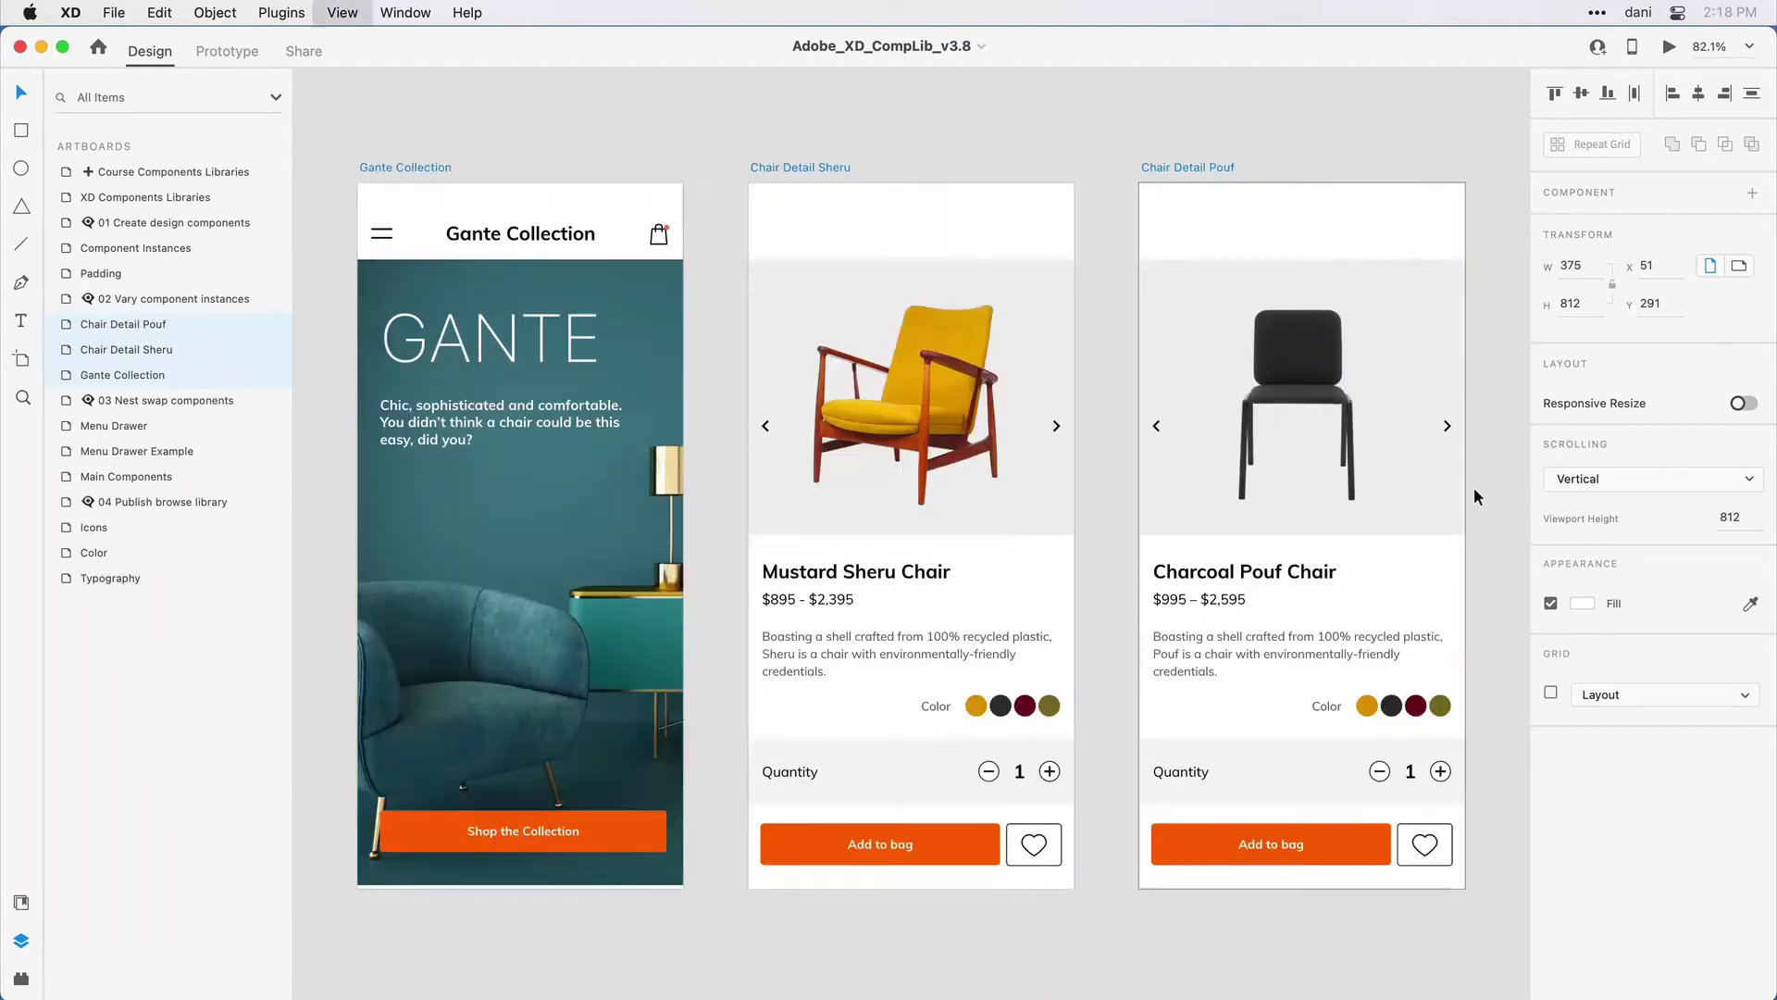
pyautogui.moveTo(1117, 668); pyautogui.dragTo(1106, 636)
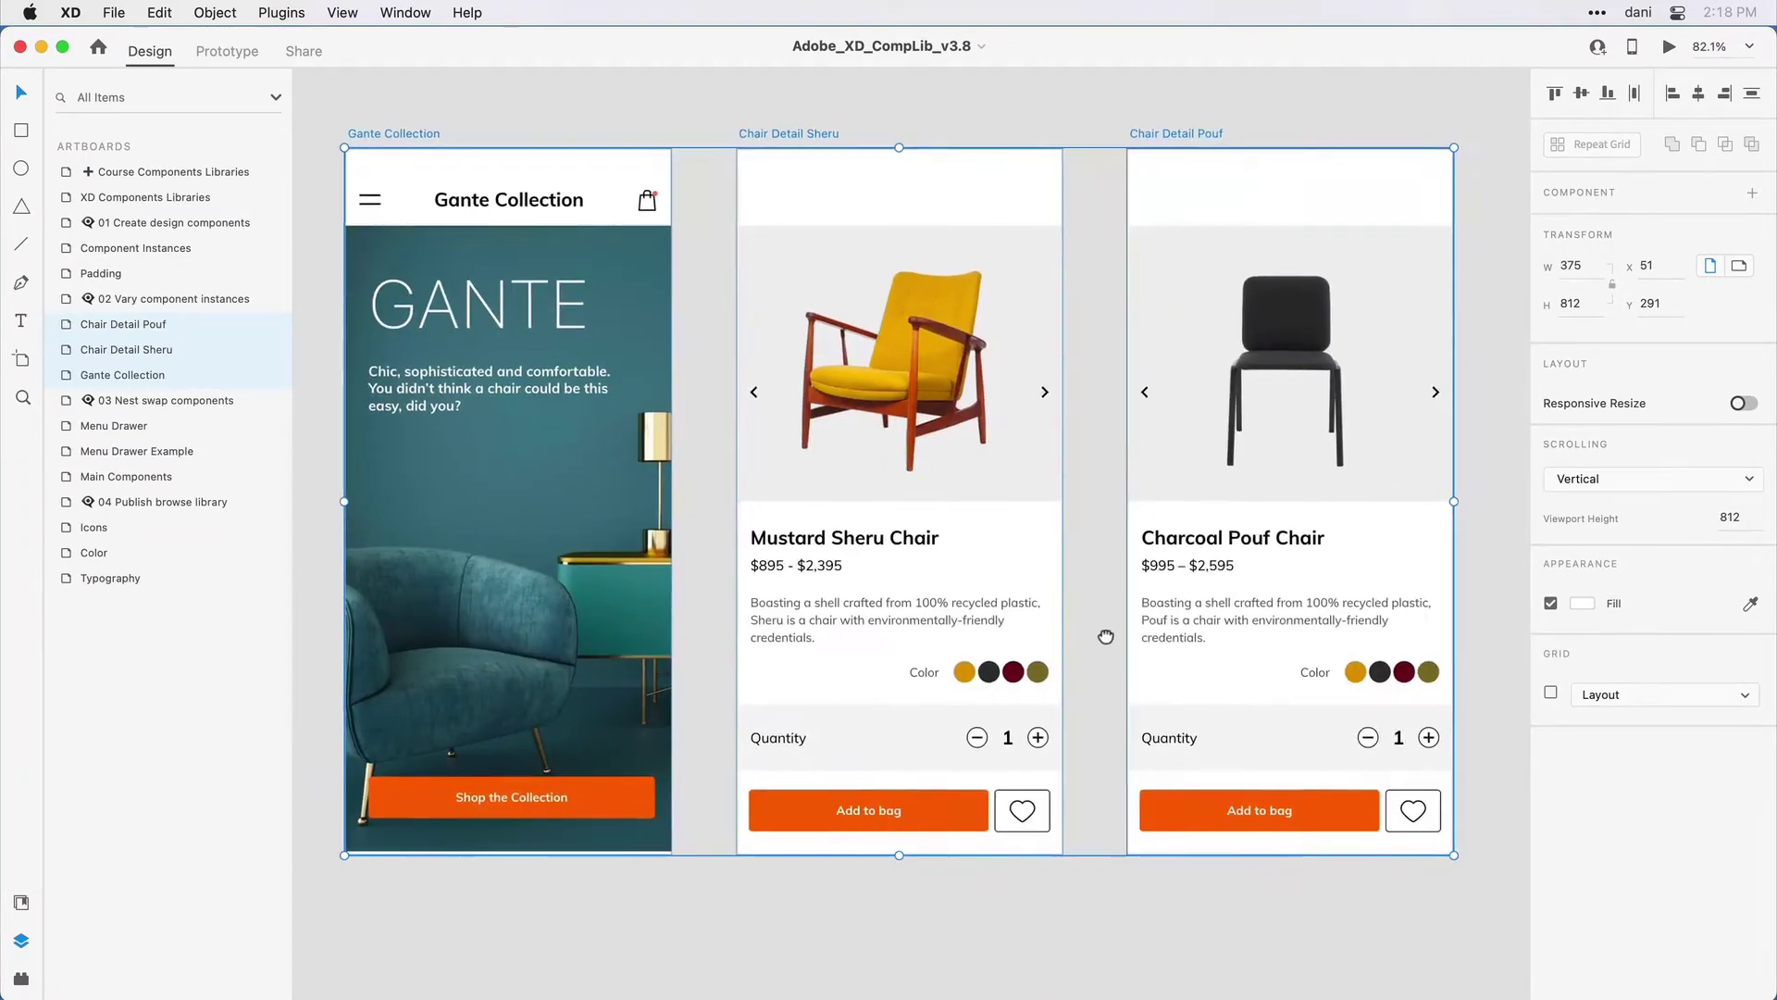
pyautogui.click(1076, 923)
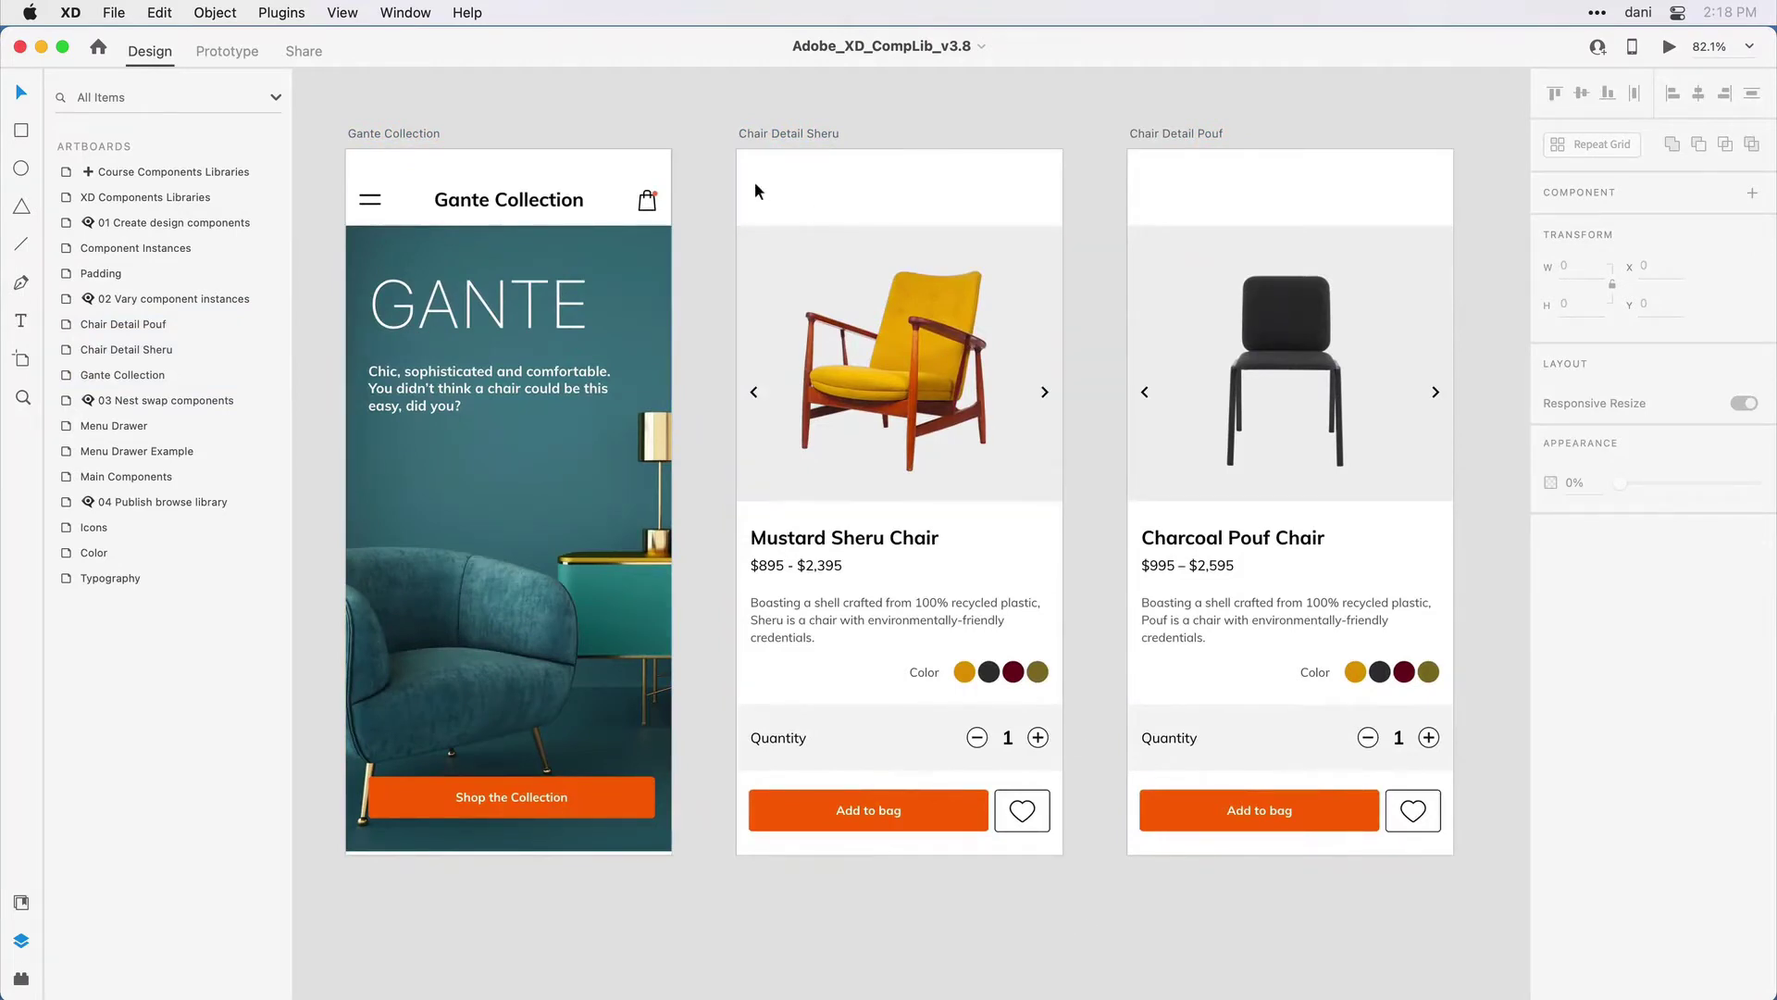
pyautogui.click(639, 178)
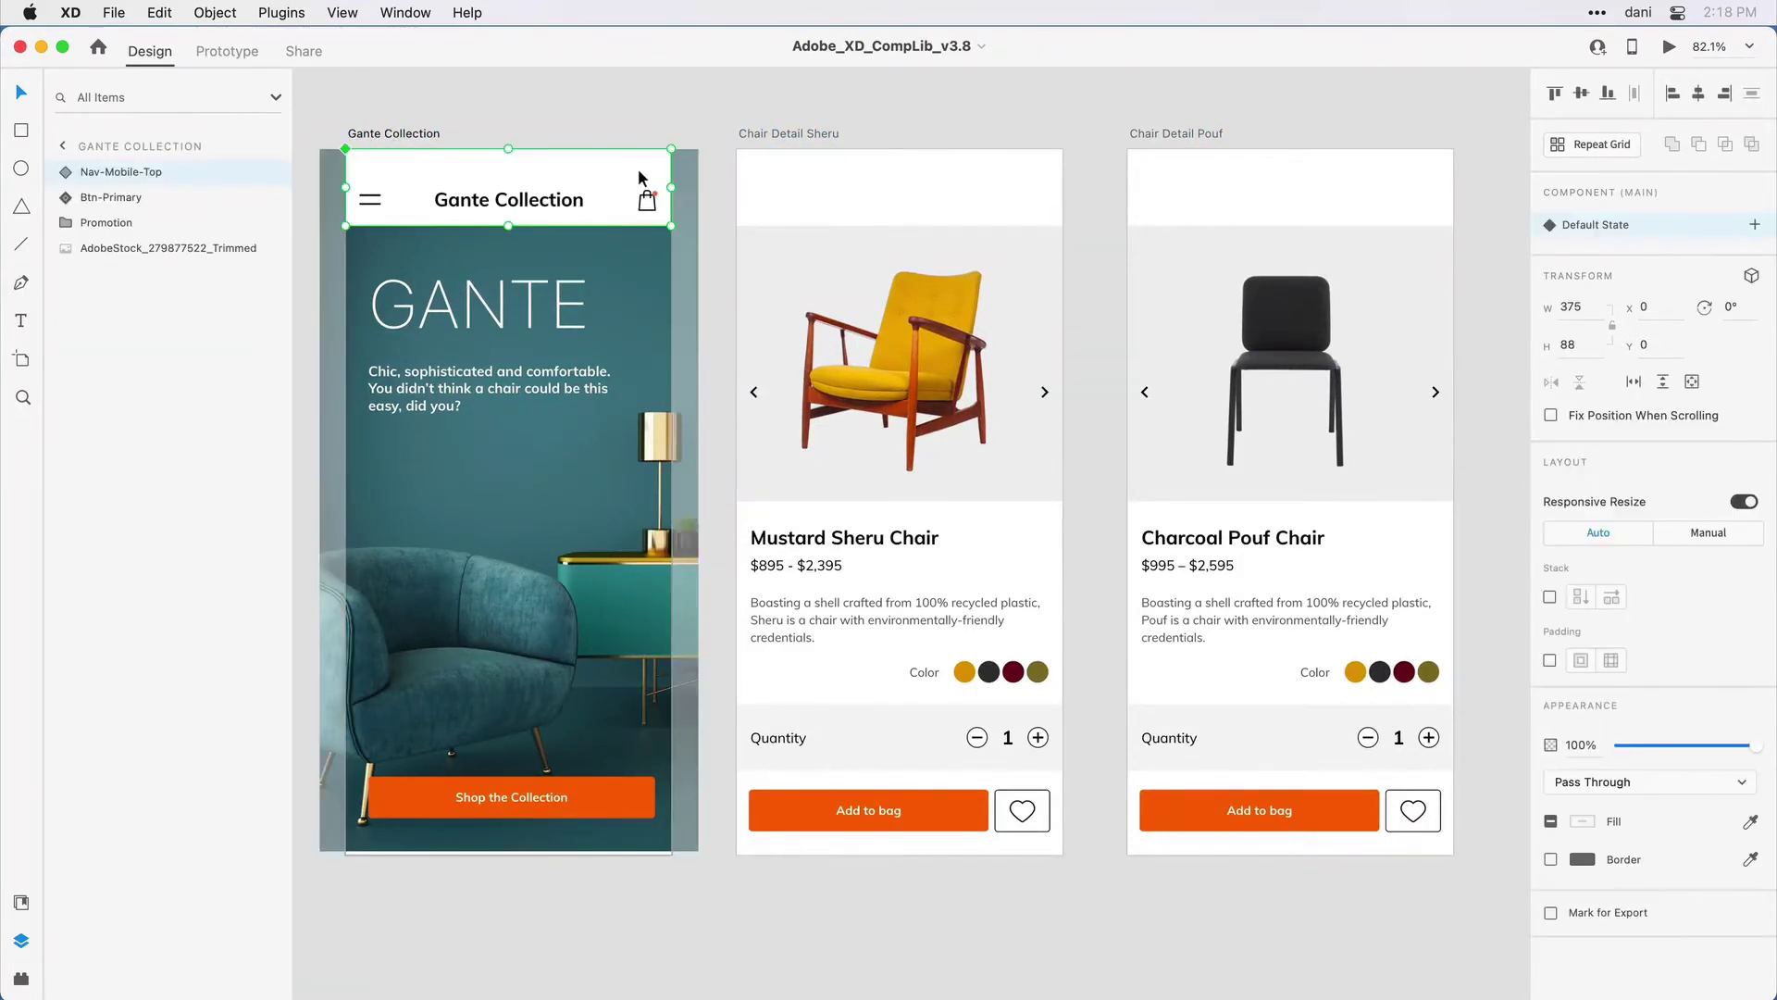
pyautogui.click(631, 116)
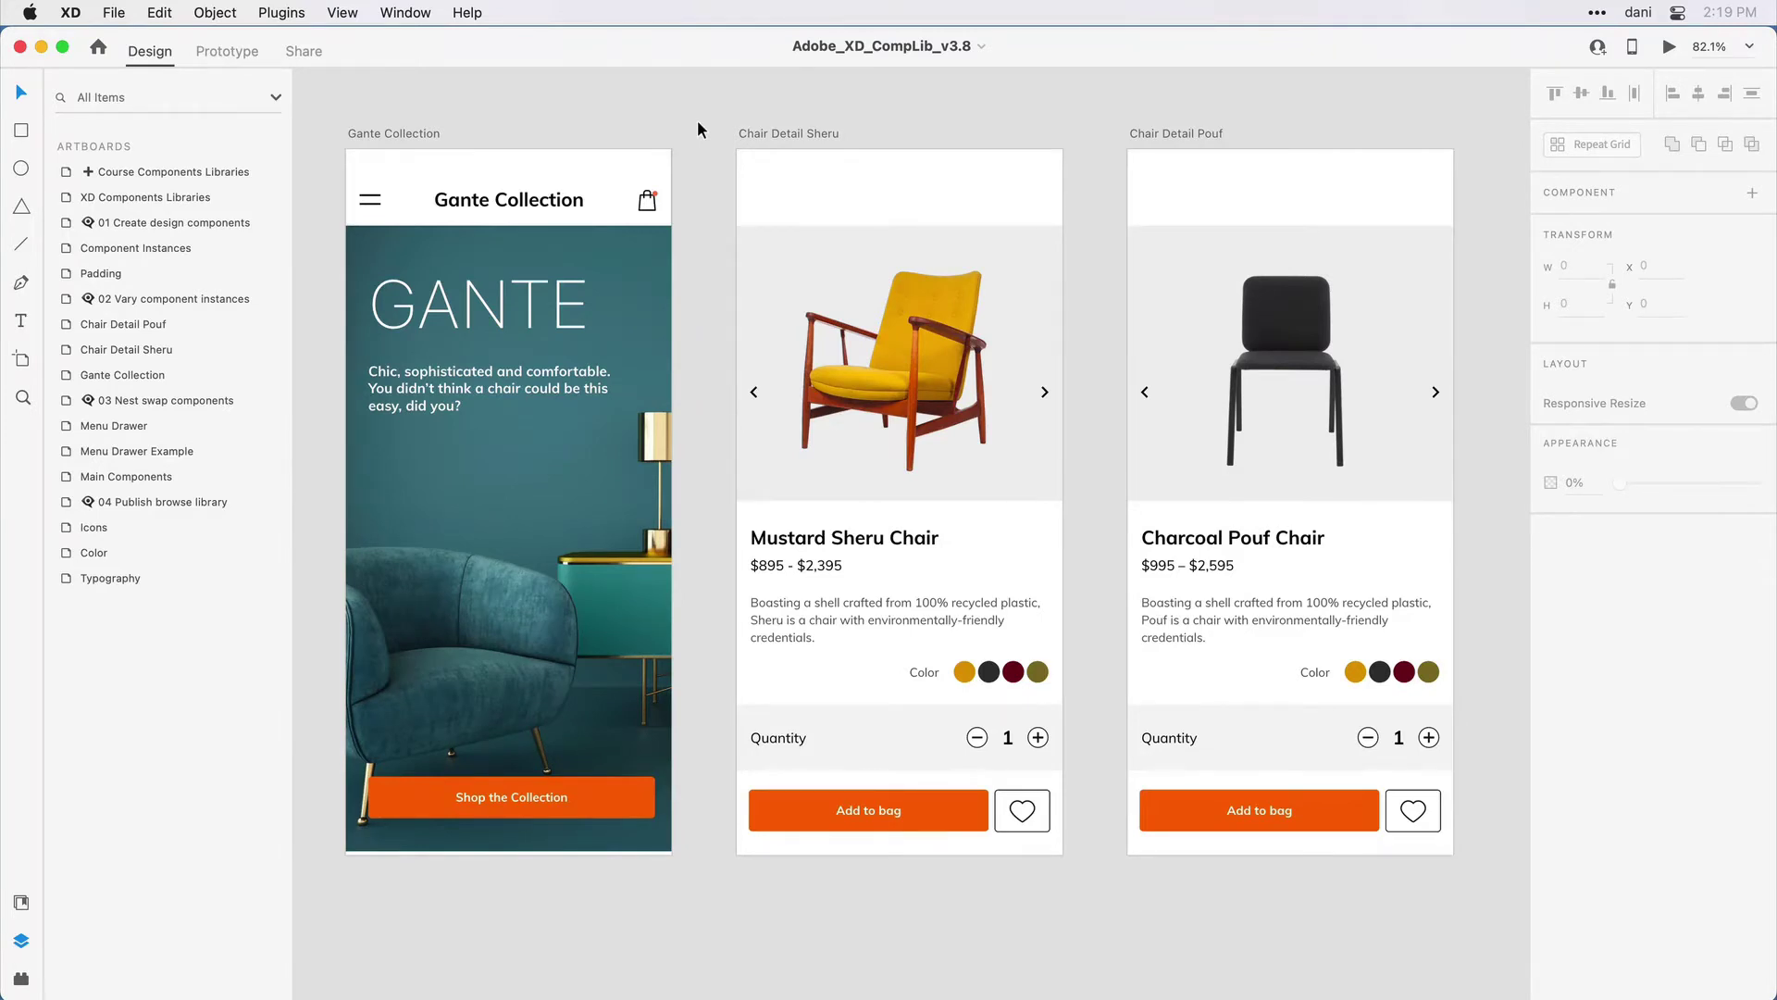
# Copy the Nav-Mobile-Top header component from the Gante Collection artboard.
pyautogui.click(562, 164)
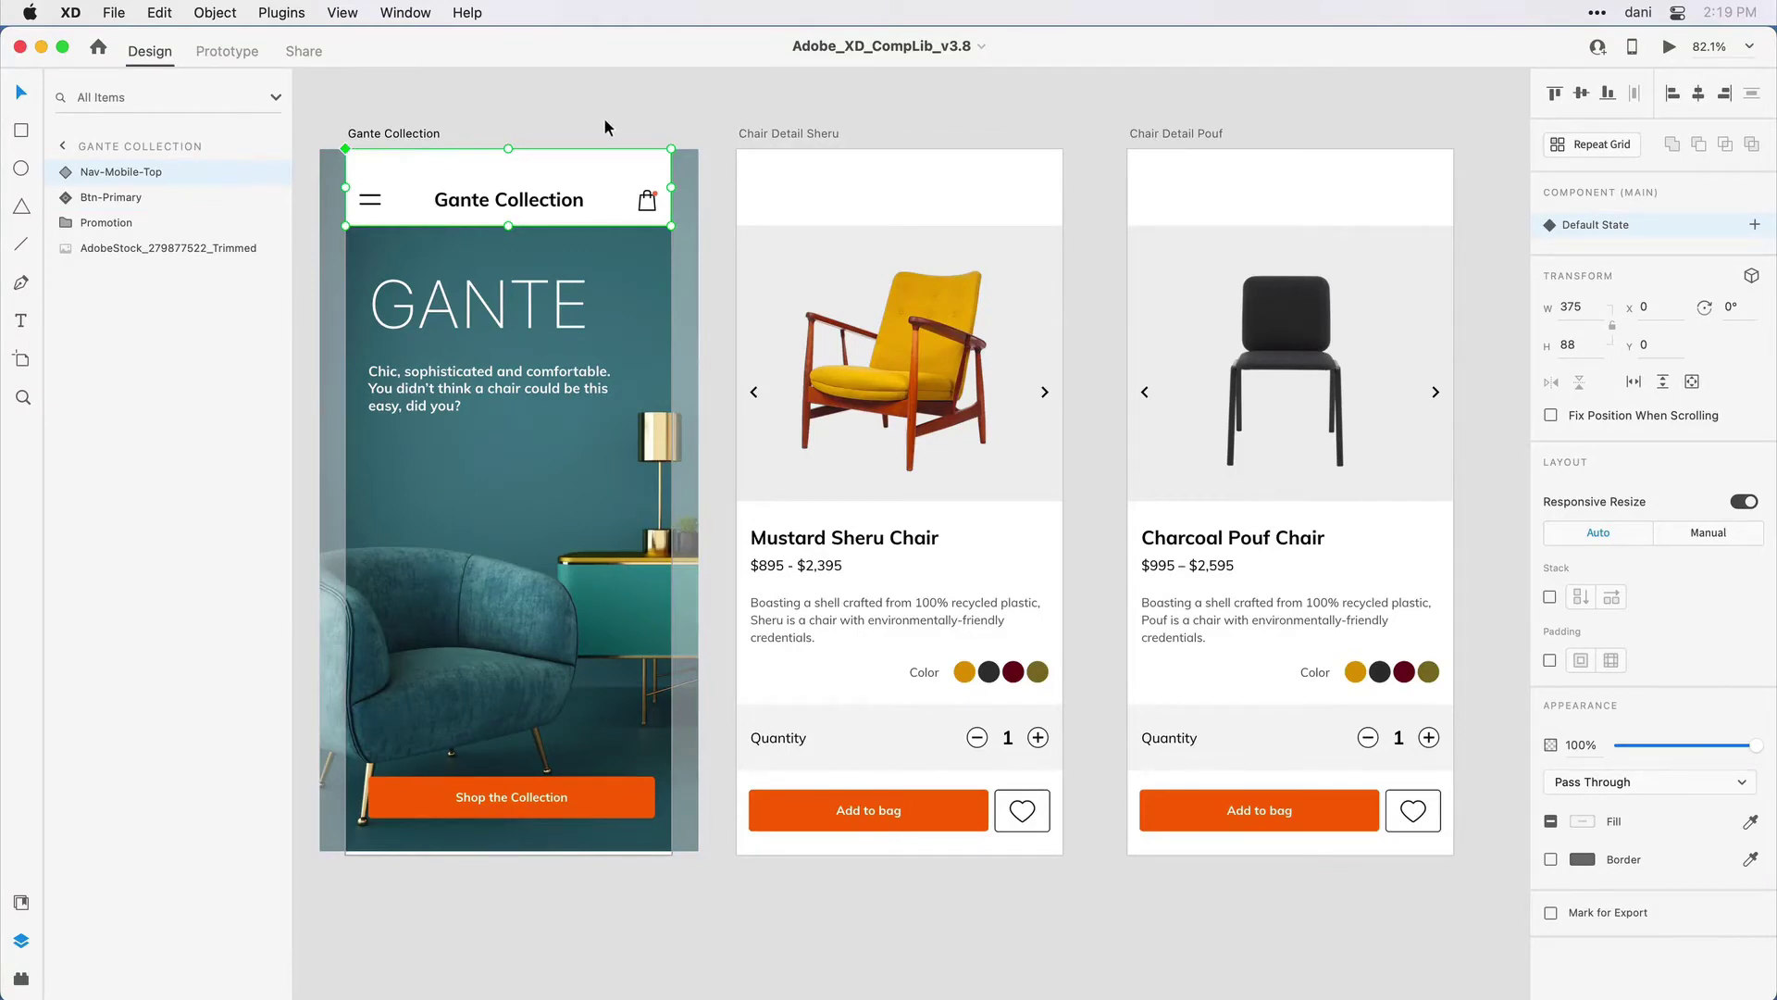
pyautogui.rightClick(572, 176)
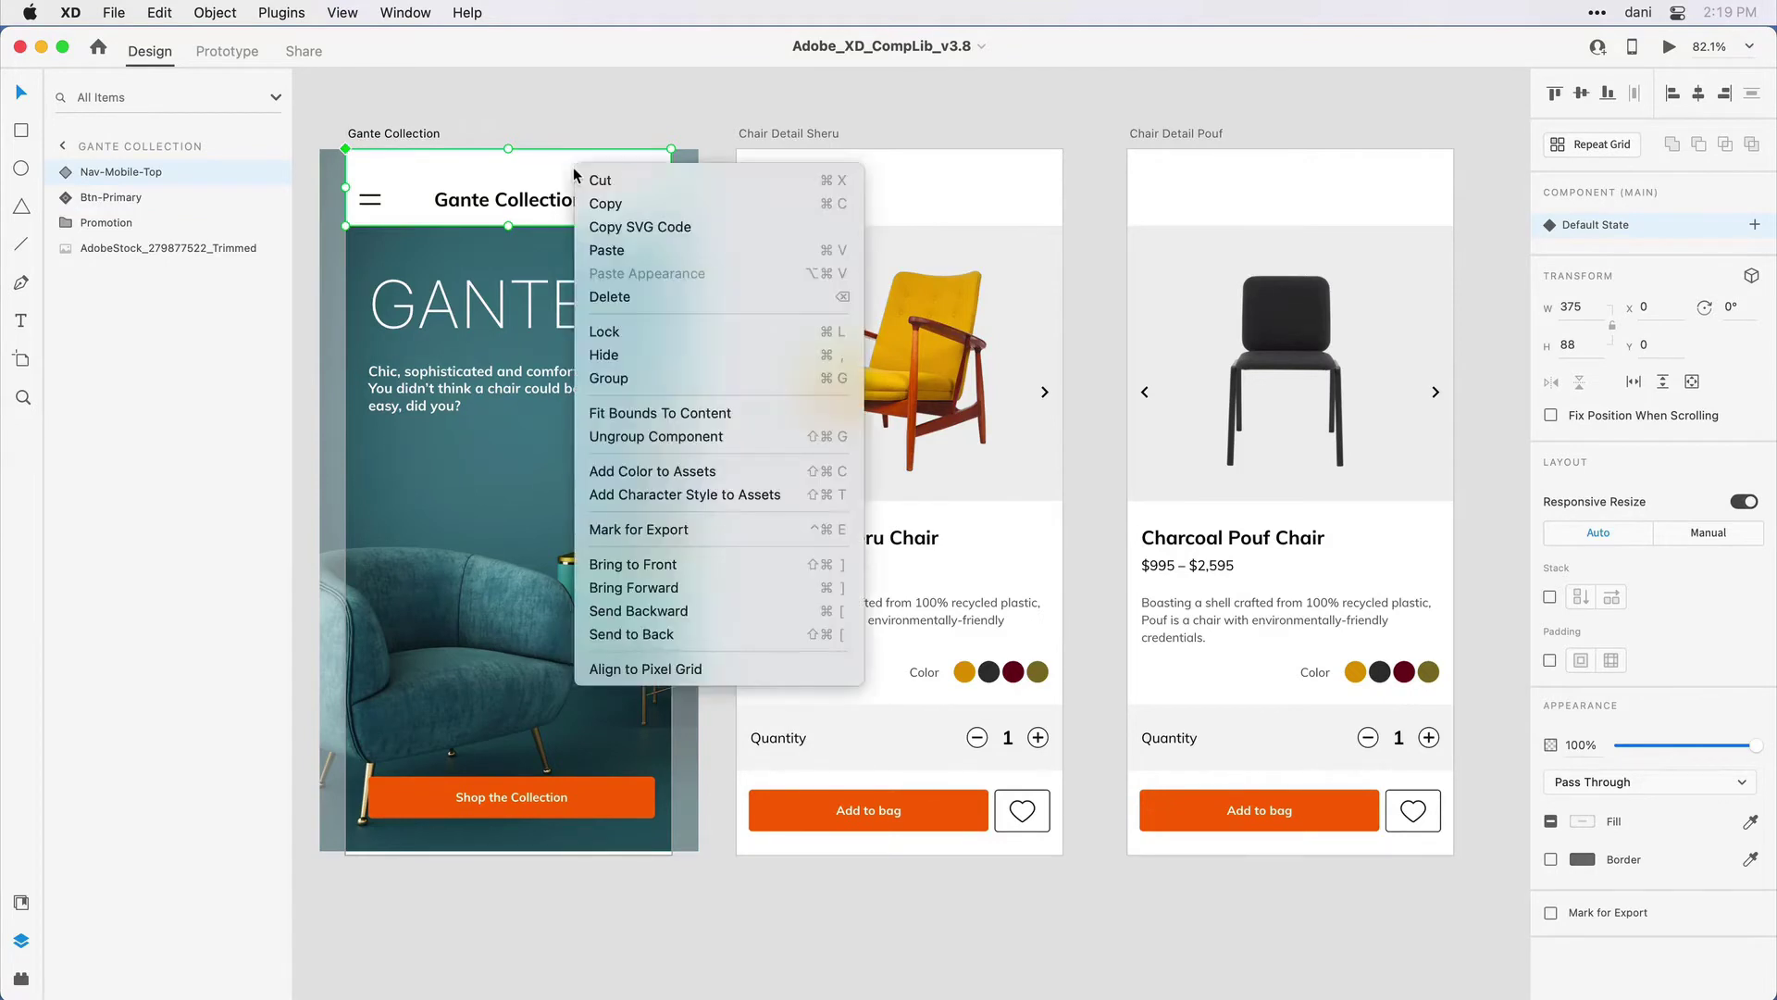
pyautogui.click(672, 204)
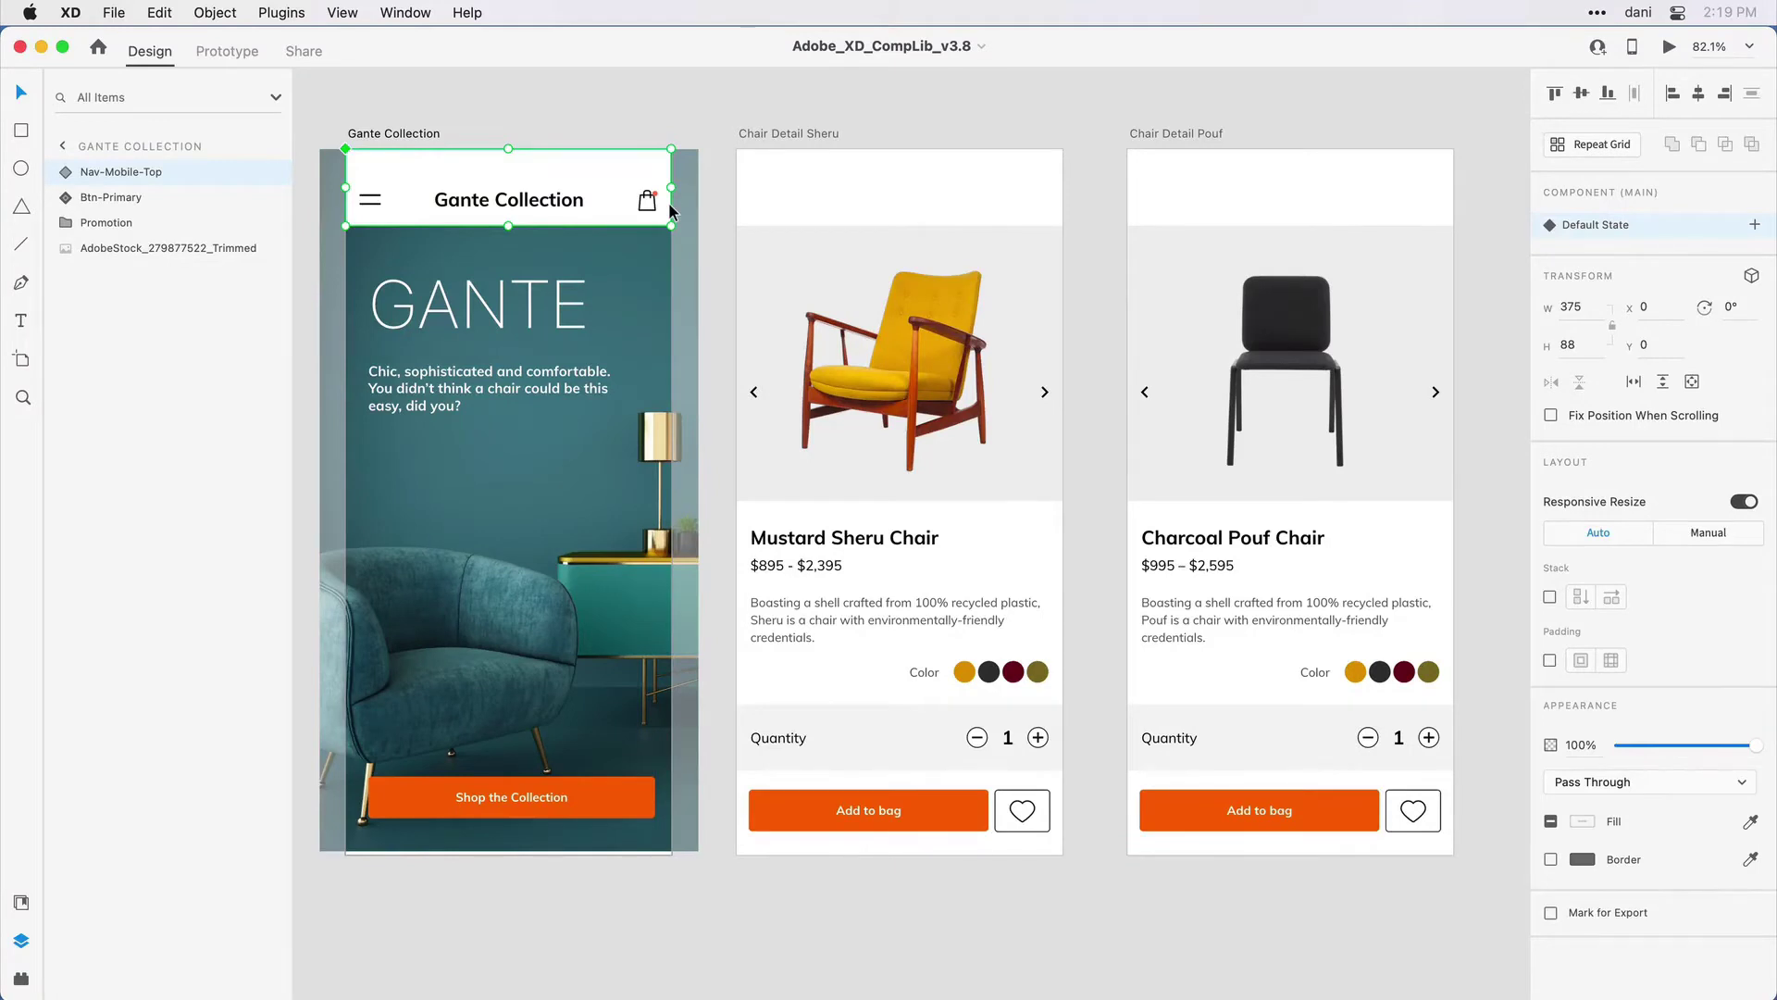
# Paste the header into Chair Detail Sheru and Chair Detail Pouf, then check the pasted instances.
pyautogui.click(796, 134)
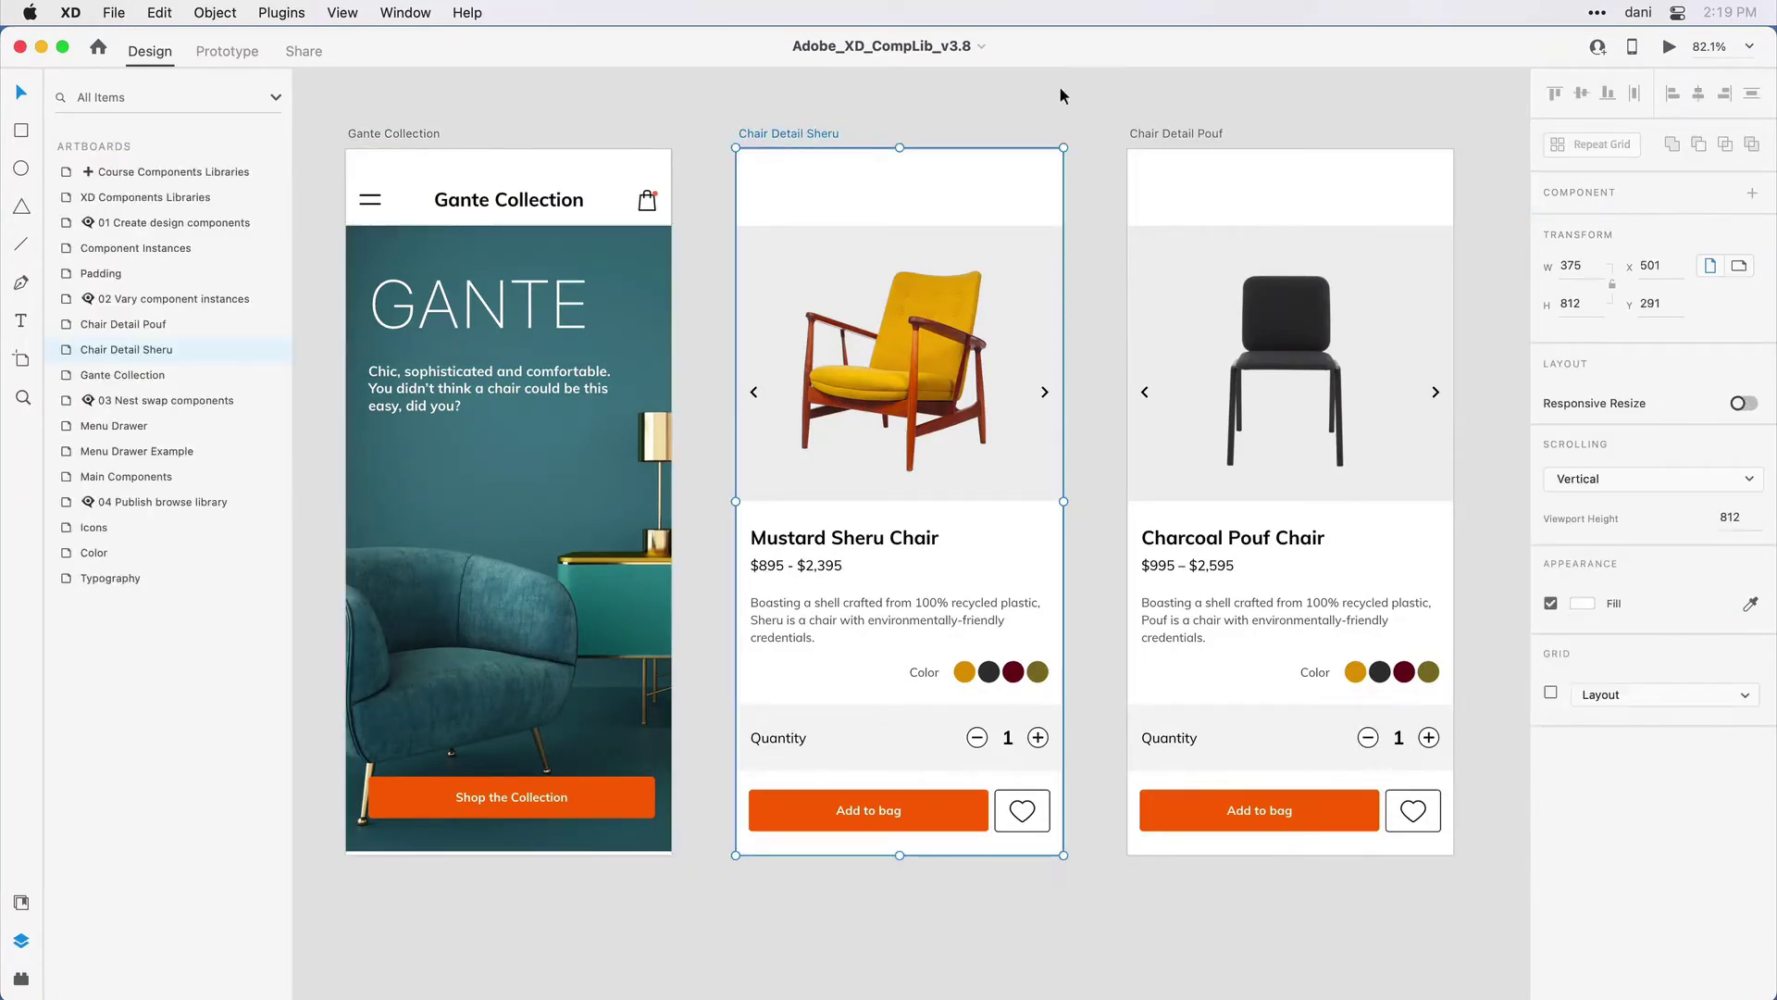
pyautogui.keyDown('shift'); pyautogui.click(1211, 134); pyautogui.keyUp('shift')
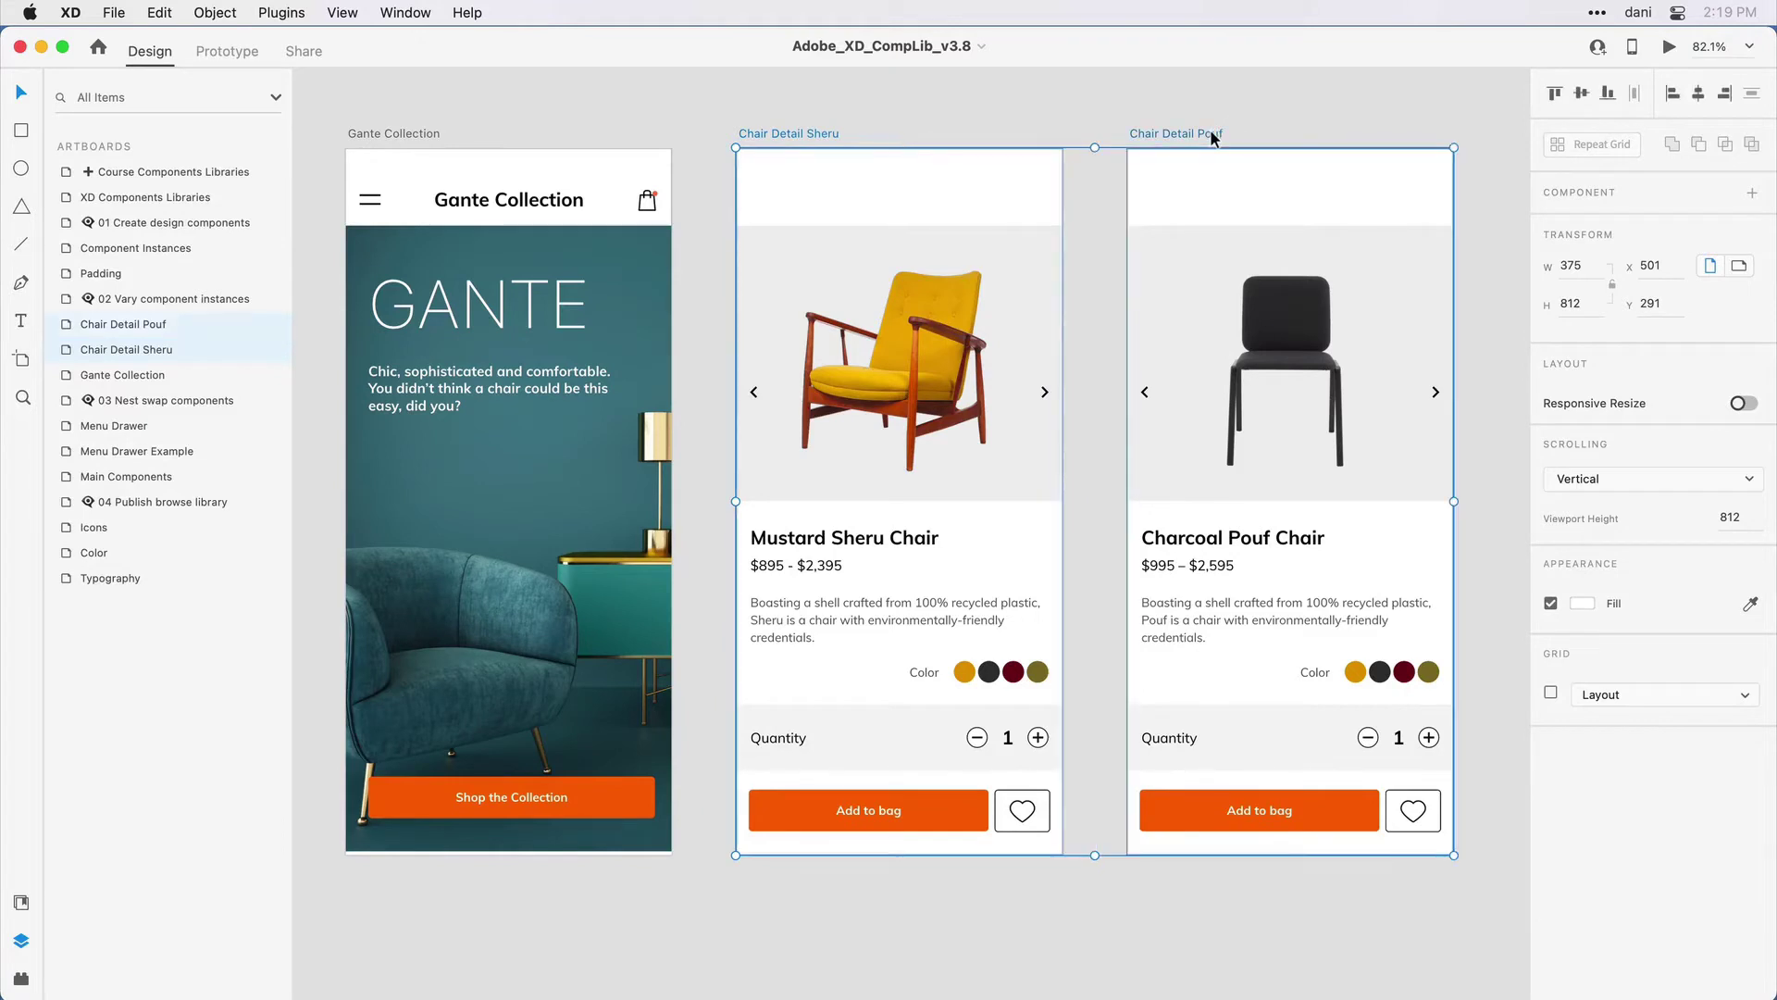
pyautogui.rightClick(1027, 183)
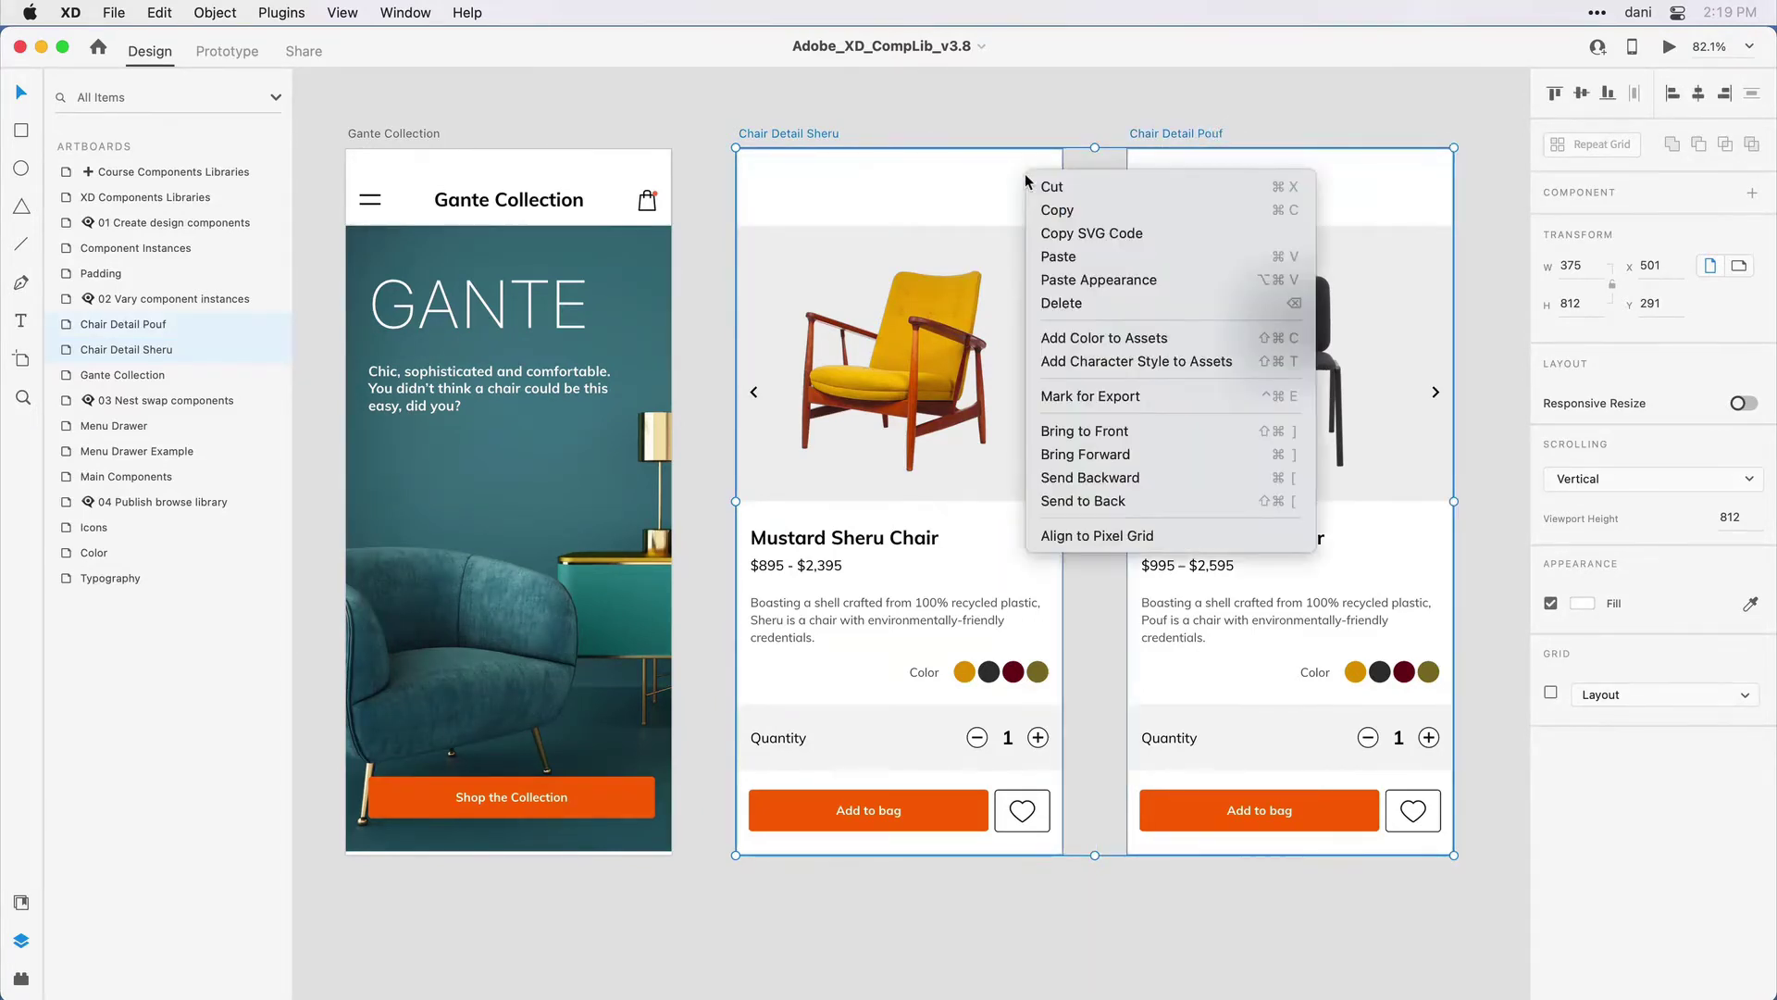
pyautogui.click(1118, 264)
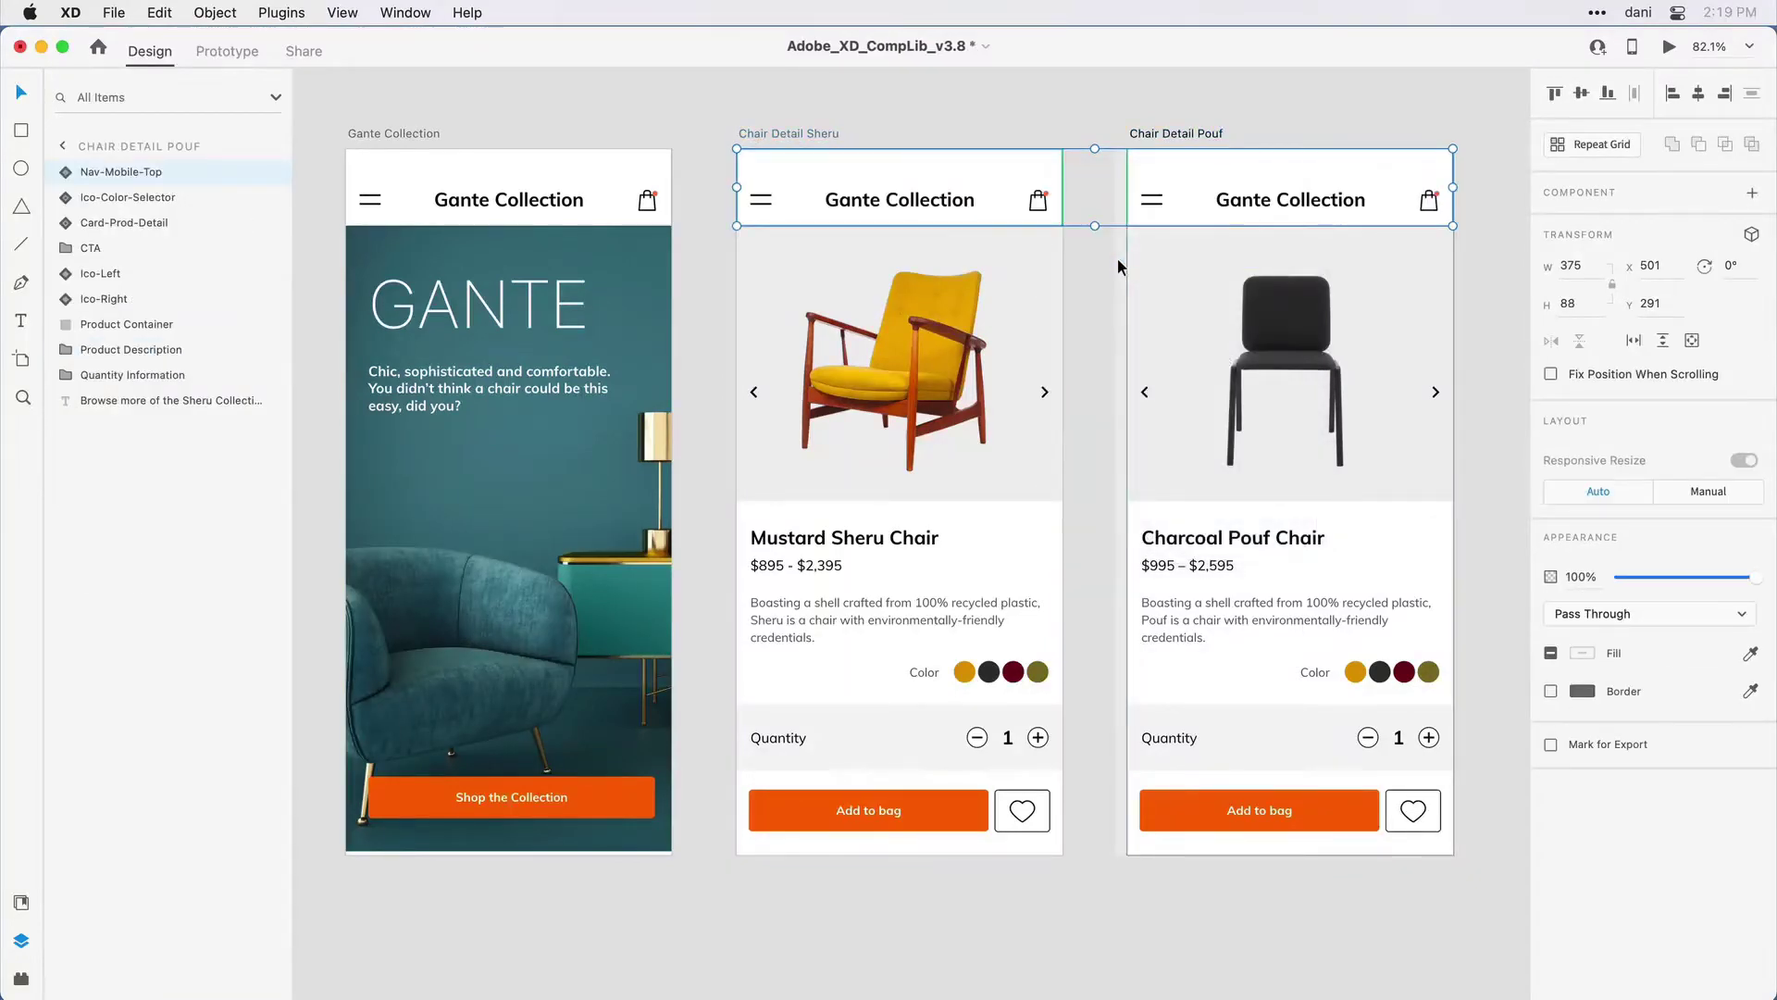
pyautogui.click(1038, 116)
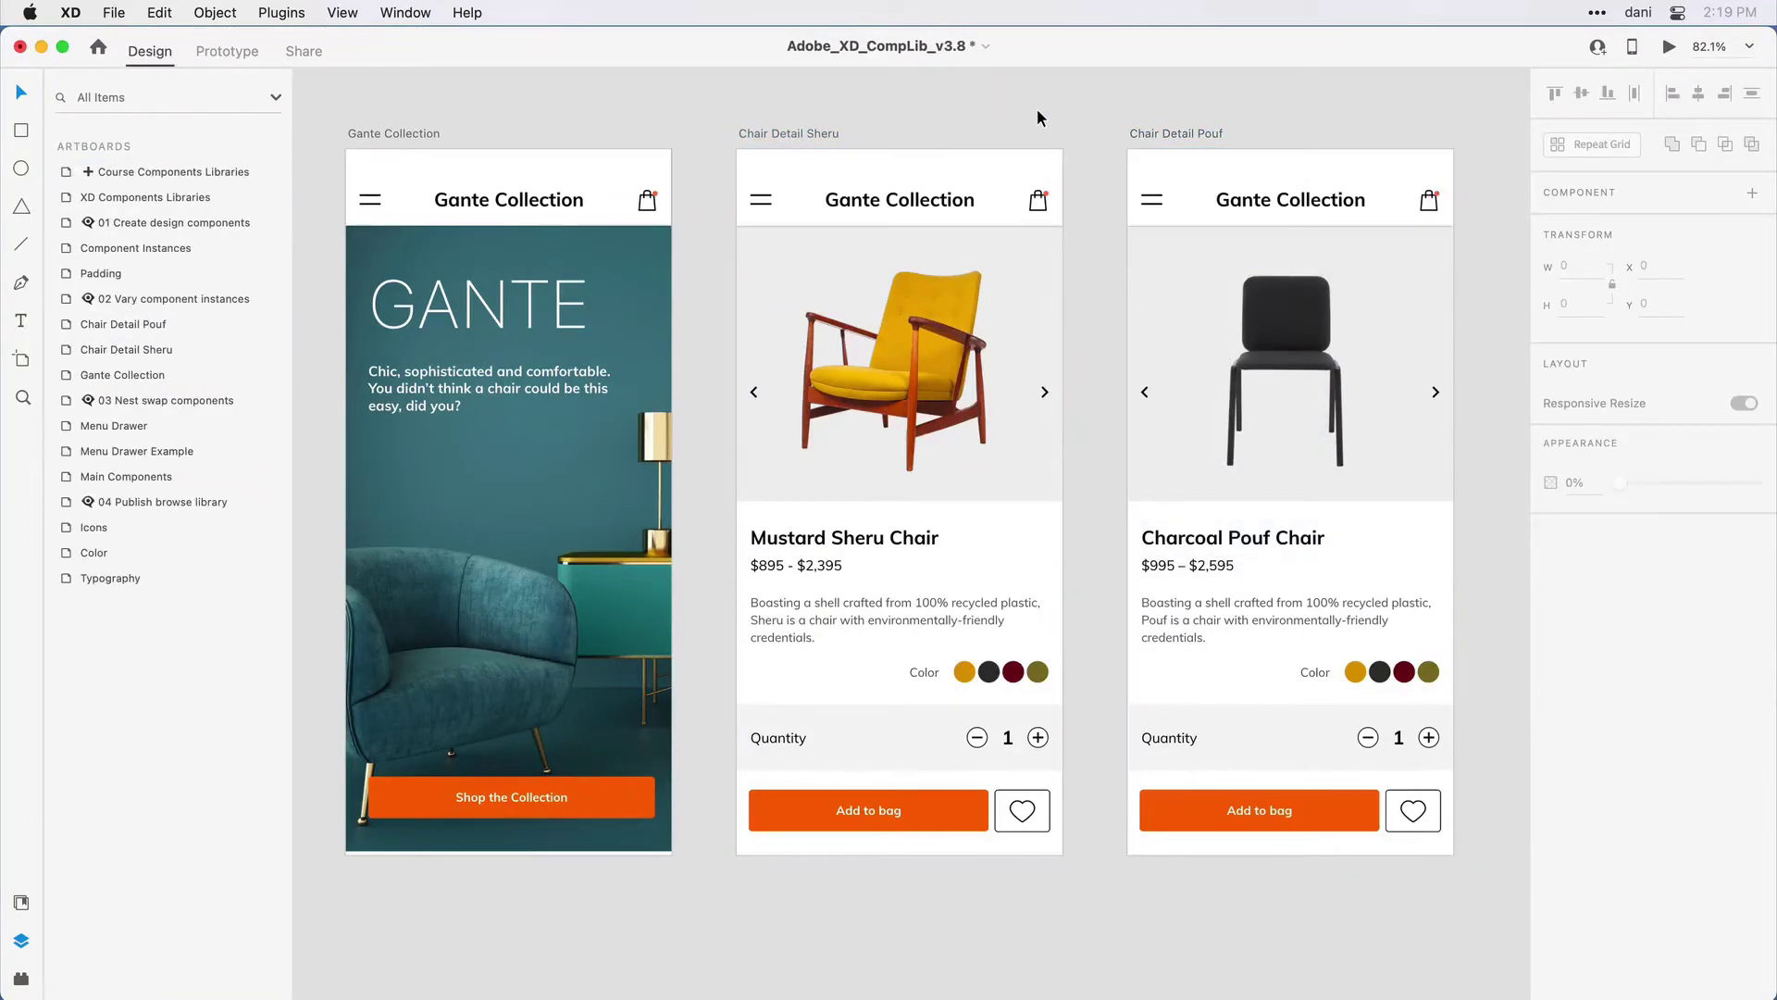
pyautogui.click(601, 170)
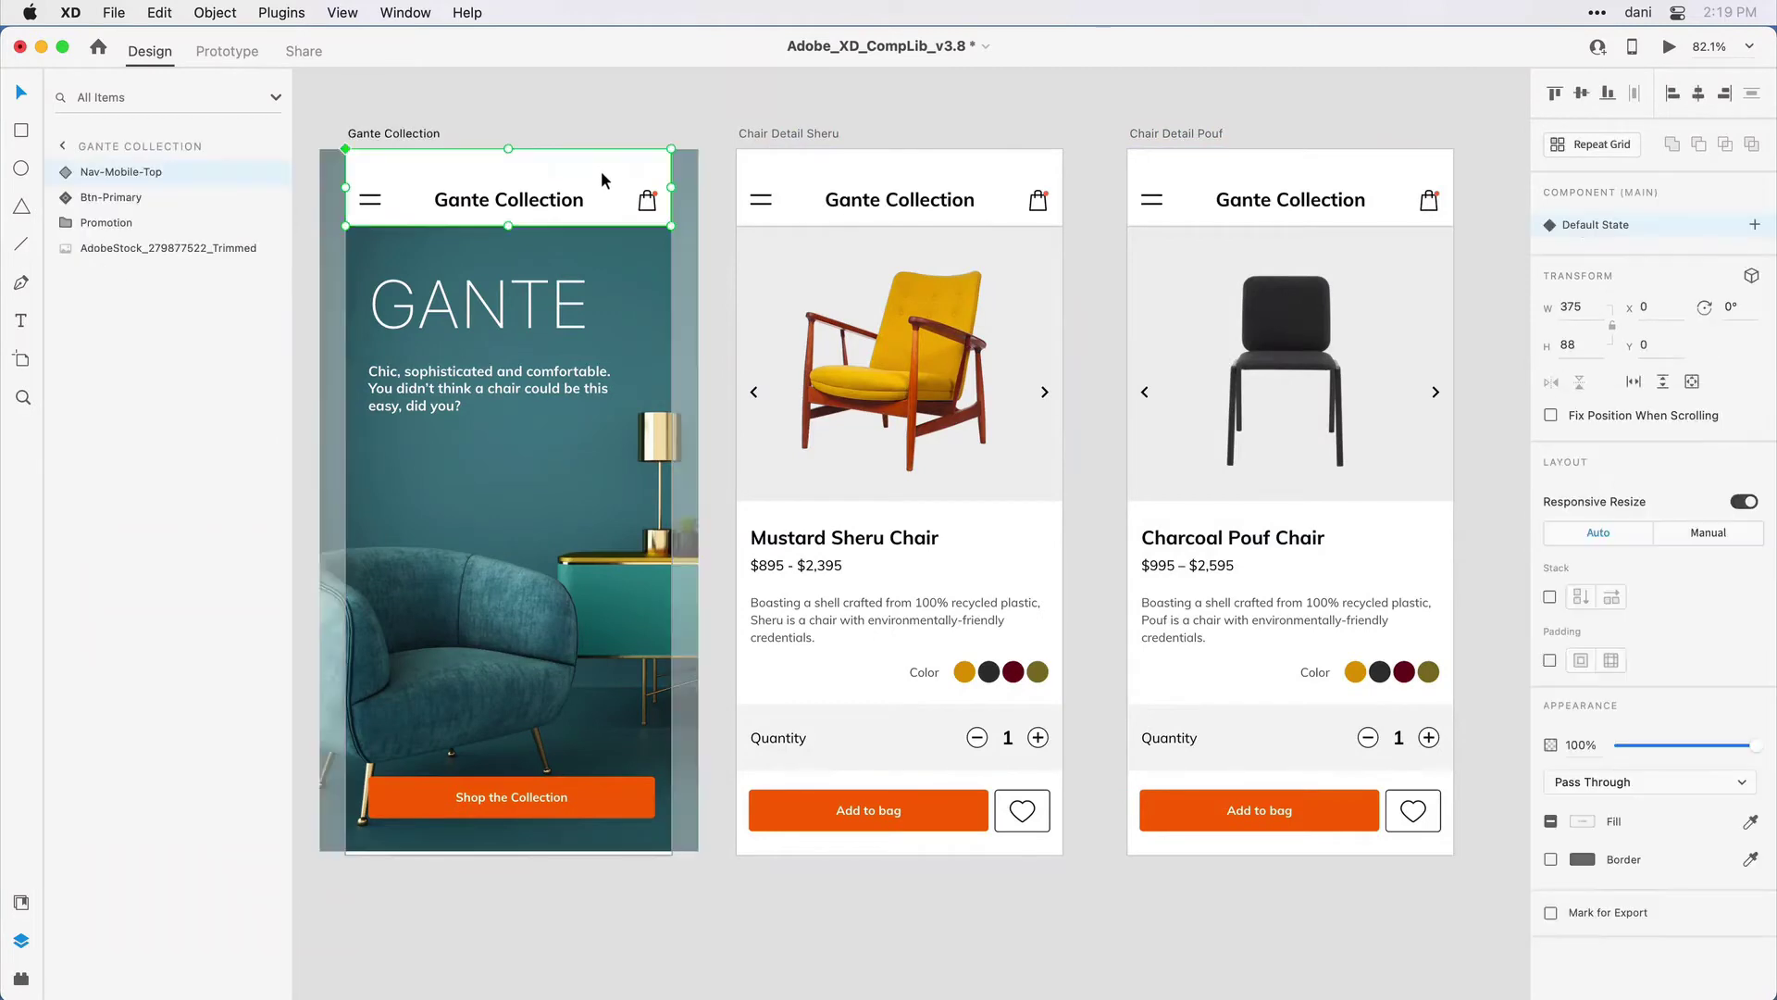
pyautogui.click(599, 109)
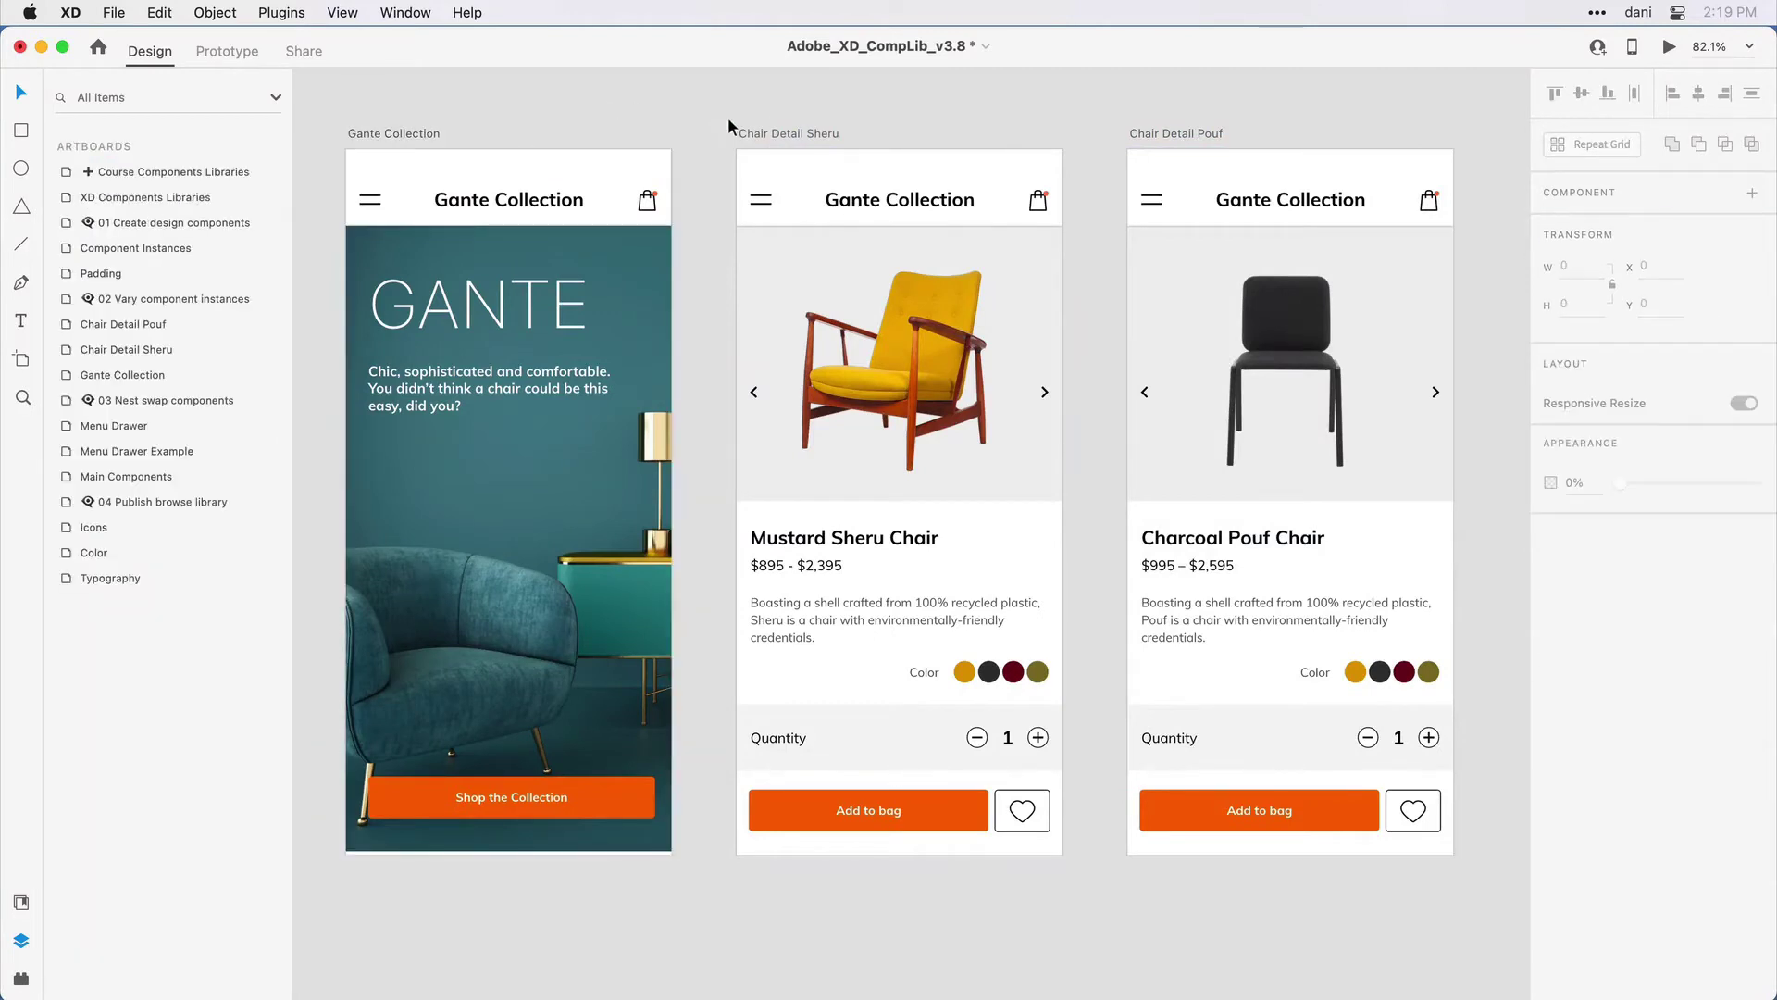
pyautogui.click(764, 159)
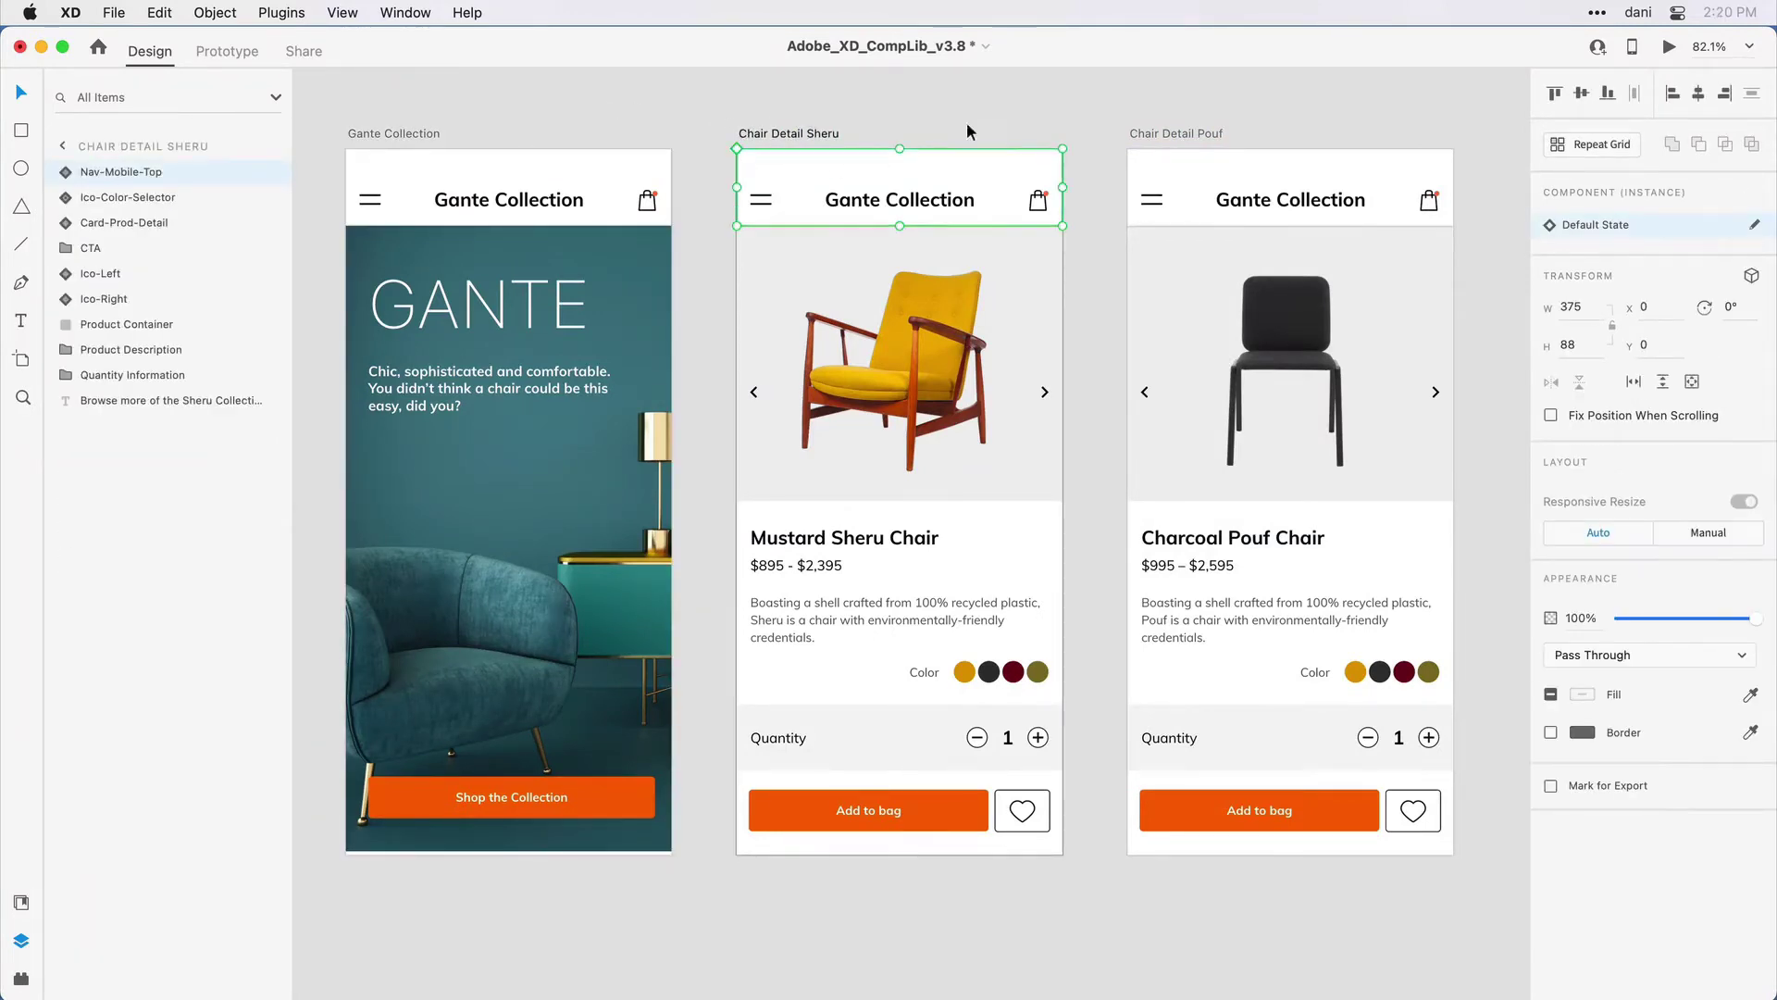
# Select the pasted header on Chair Detail Pouf, then clear the selection.
pyautogui.click(1195, 157)
pyautogui.click(1113, 96)
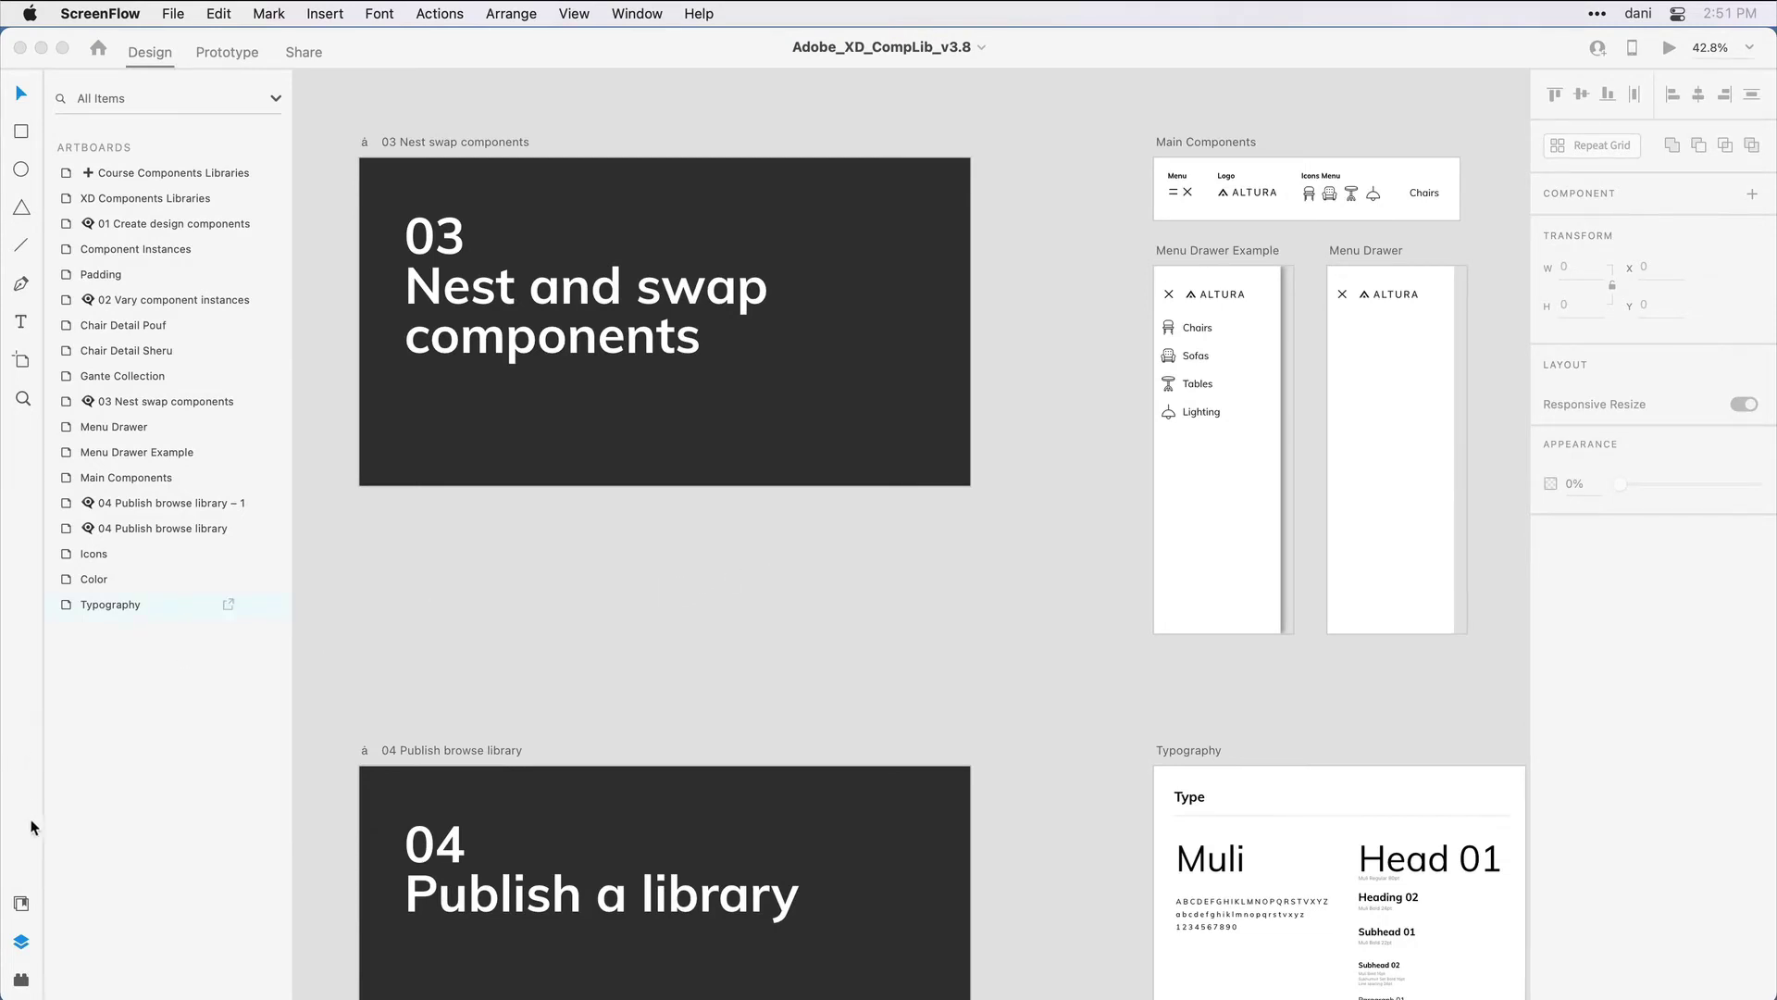
# Show the document assets and zoom to fit Main Components, Menu Drawer Example and Menu Drawer.
pyautogui.click(21, 904)
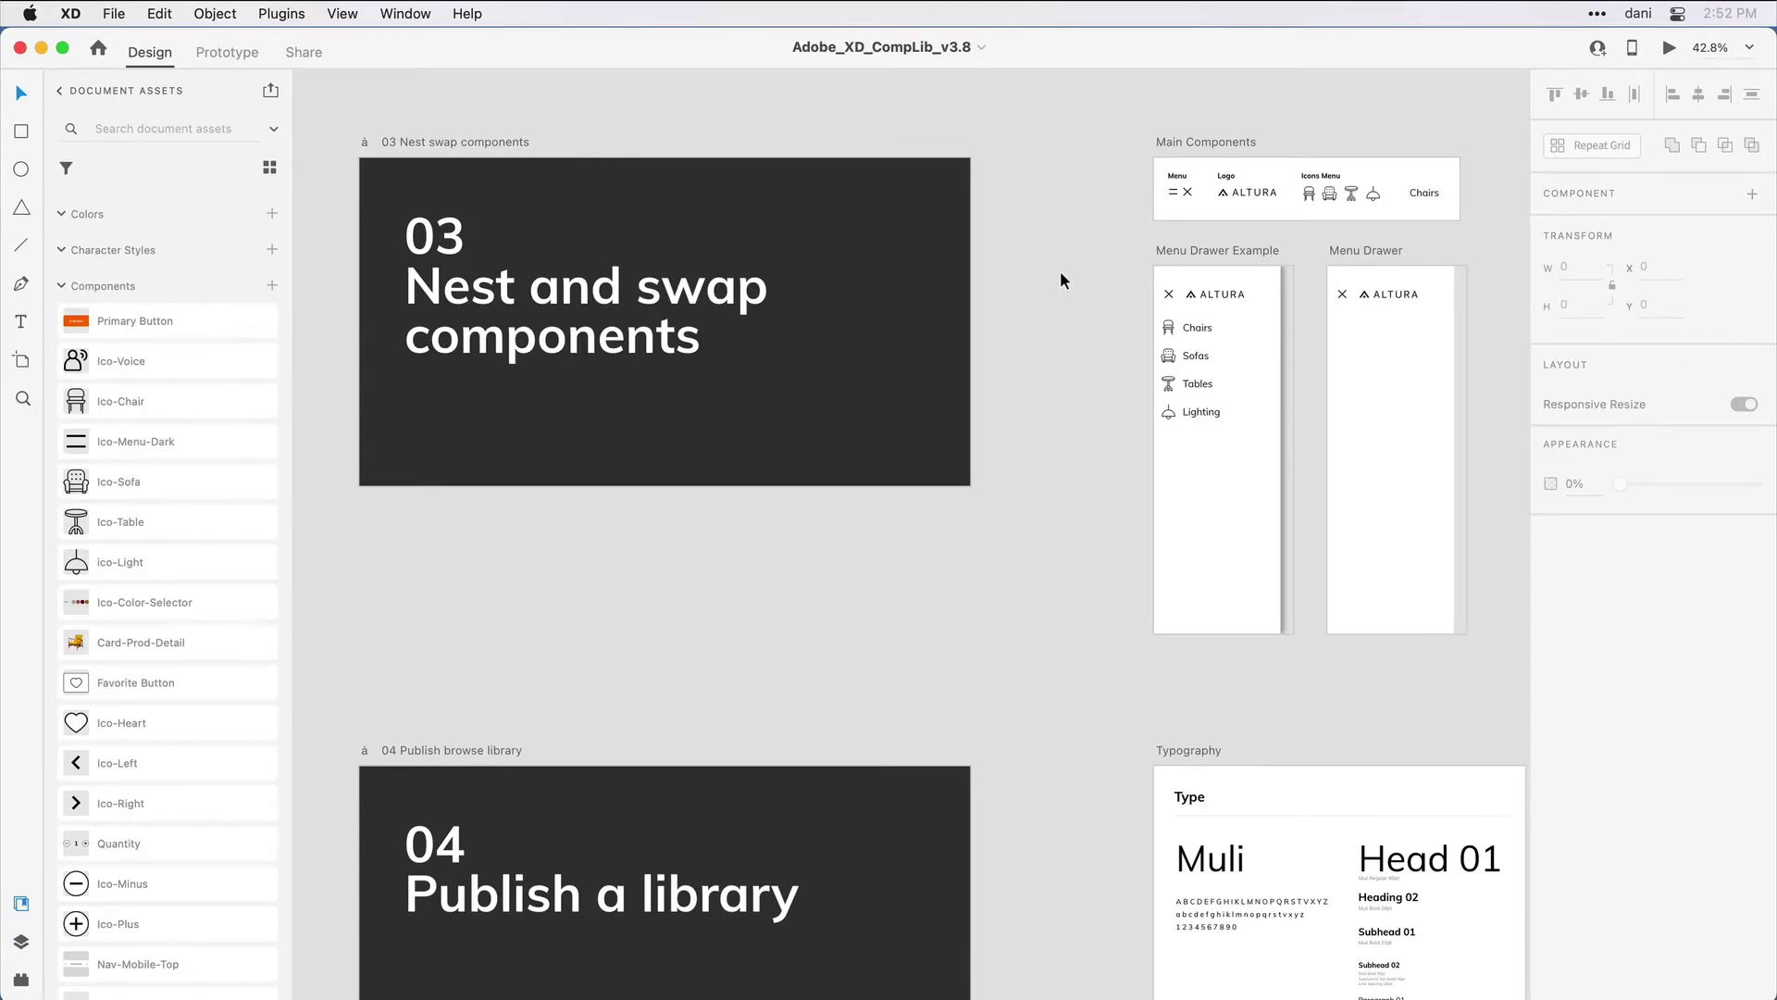
pyautogui.moveTo(1085, 113); pyautogui.dragTo(1479, 661)
pyautogui.press('super+3')
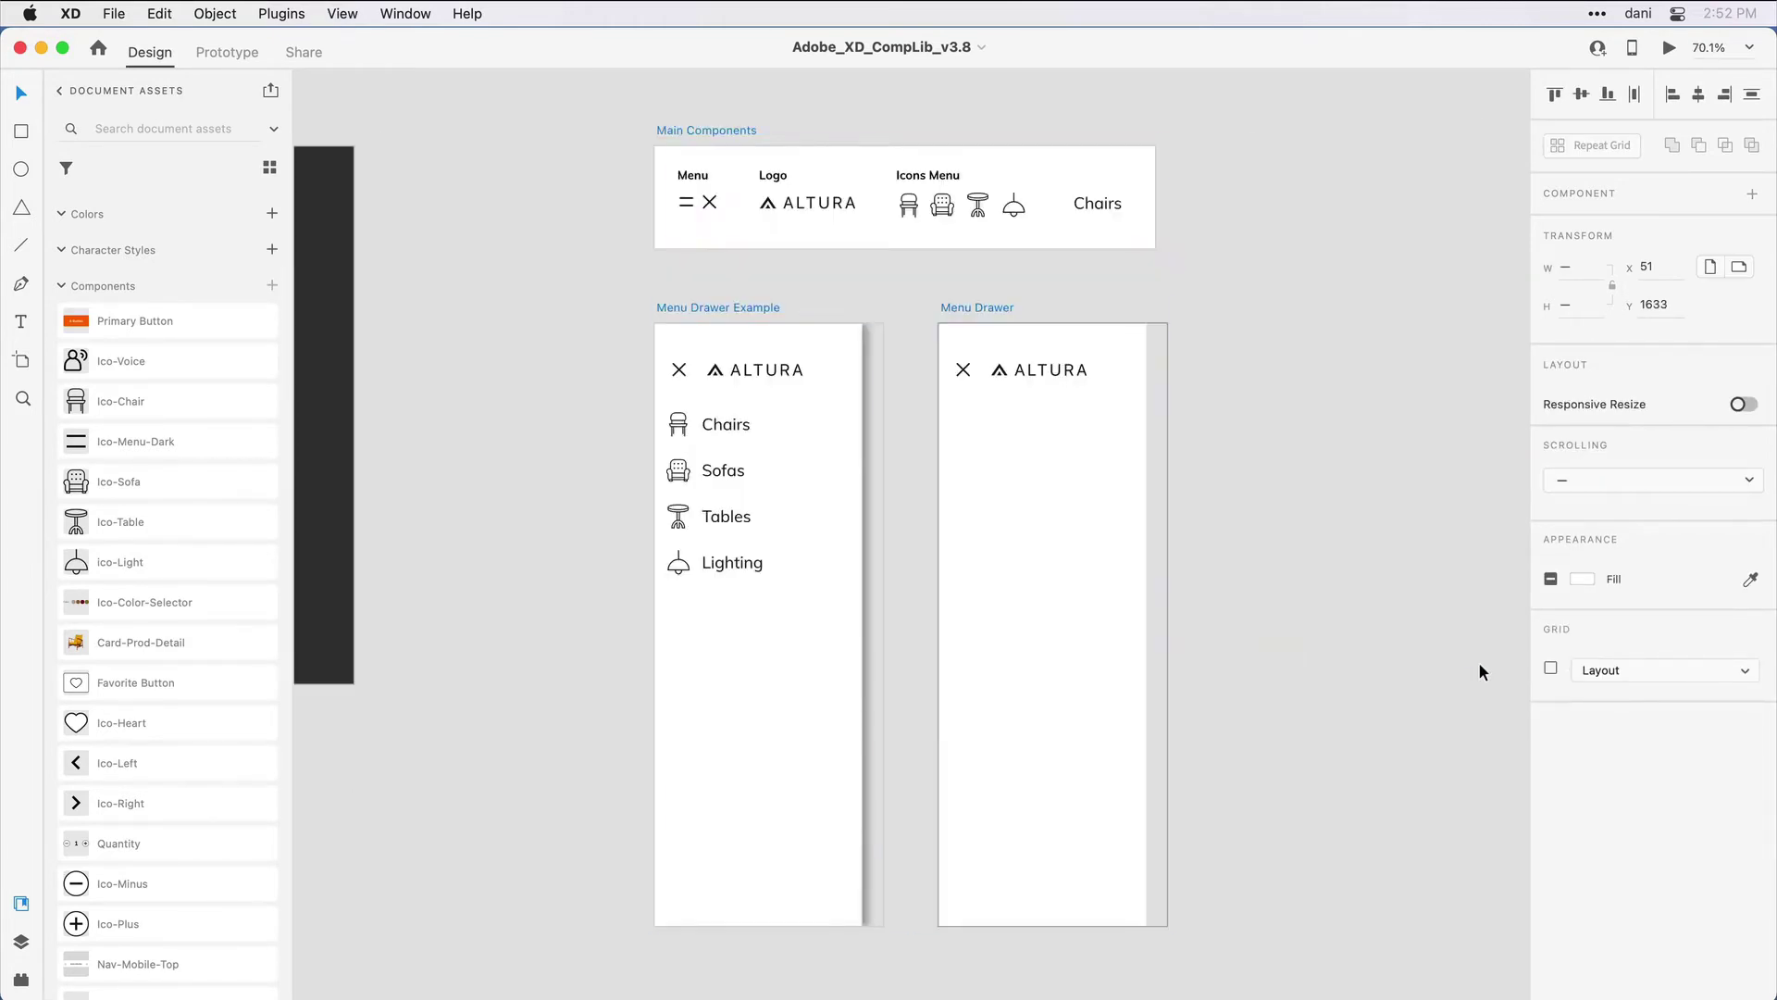
pyautogui.click(1300, 360)
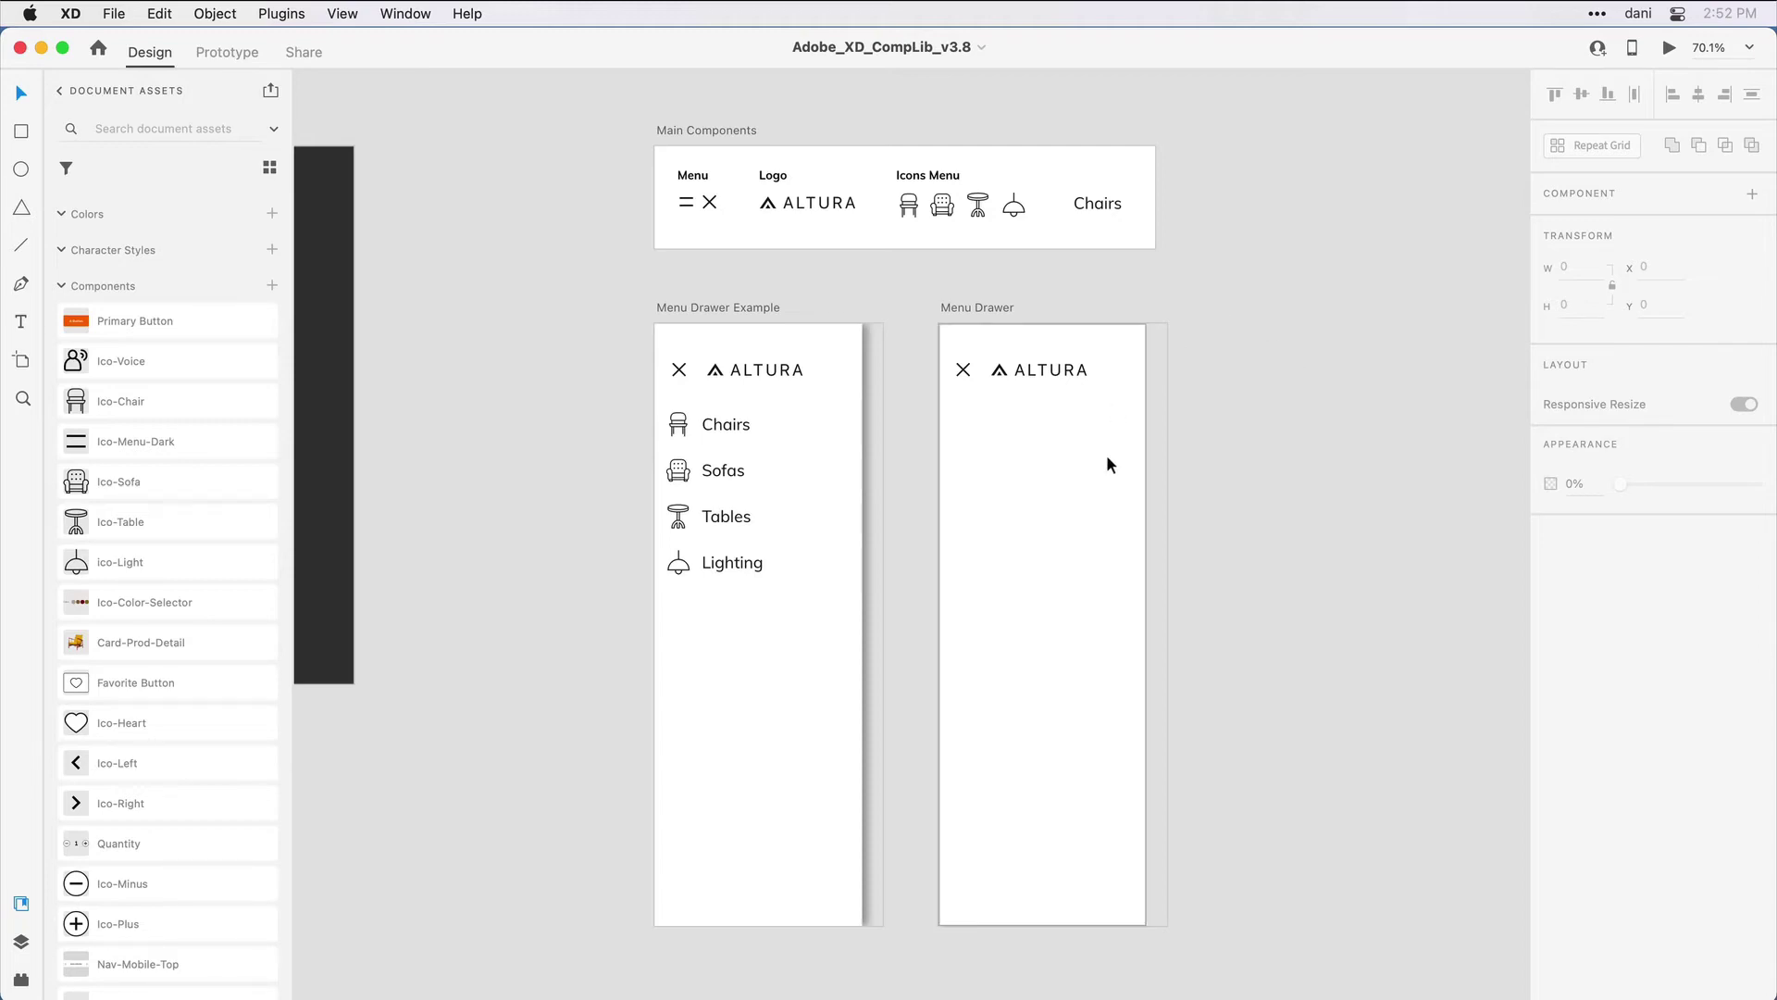
# Zoom in on Main Components and select the menu, logo, icon components and Chairs label.
pyautogui.scroll(2, 1107, 460)
pyautogui.scroll(4, 1107, 463)
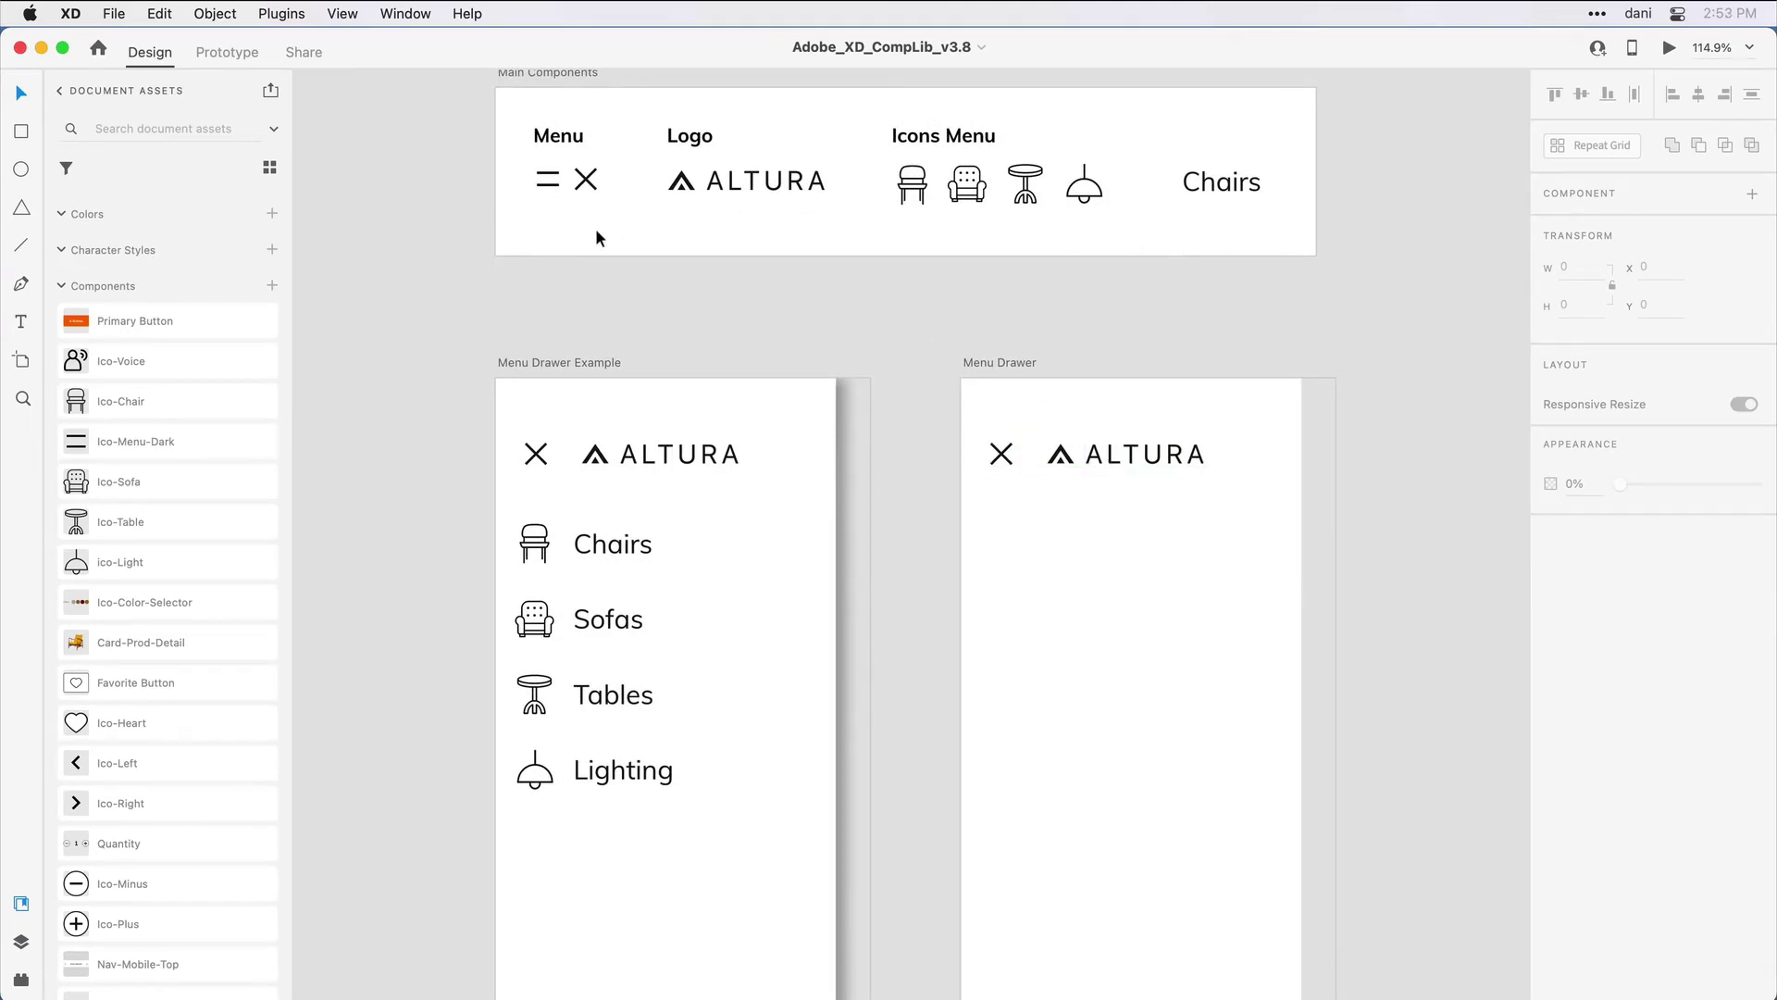
pyautogui.moveTo(533, 225); pyautogui.dragTo(1148, 194)
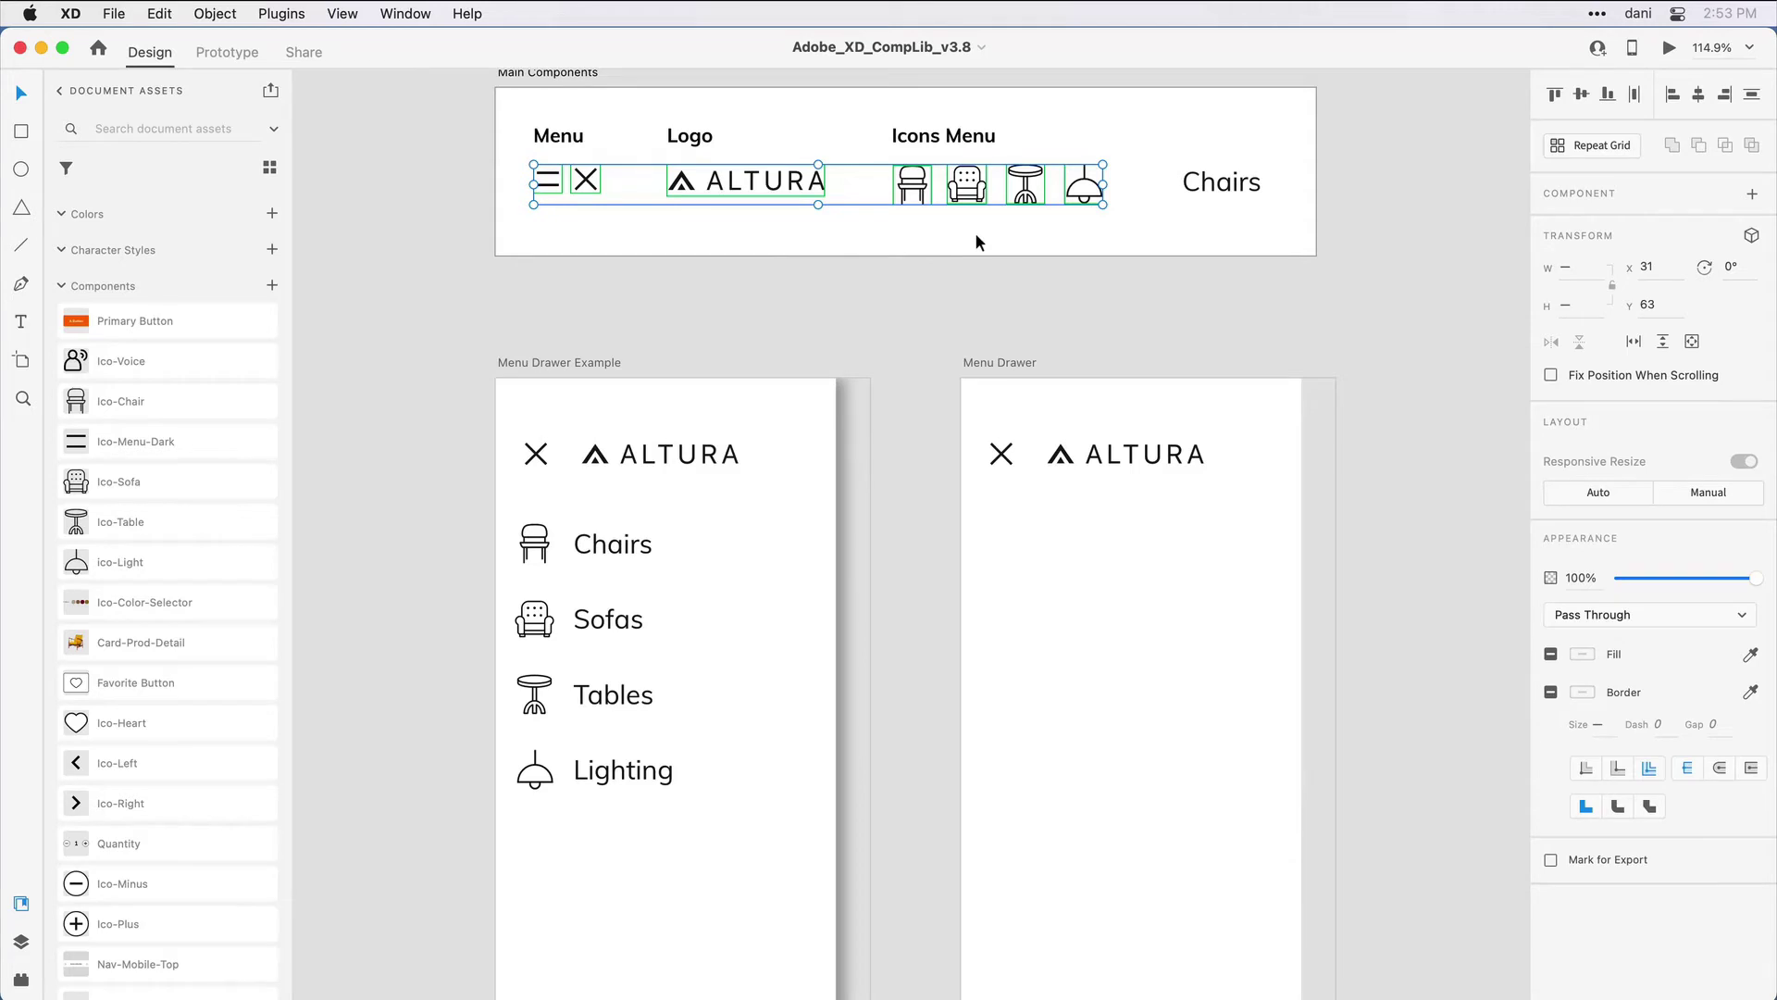
pyautogui.click(1201, 218)
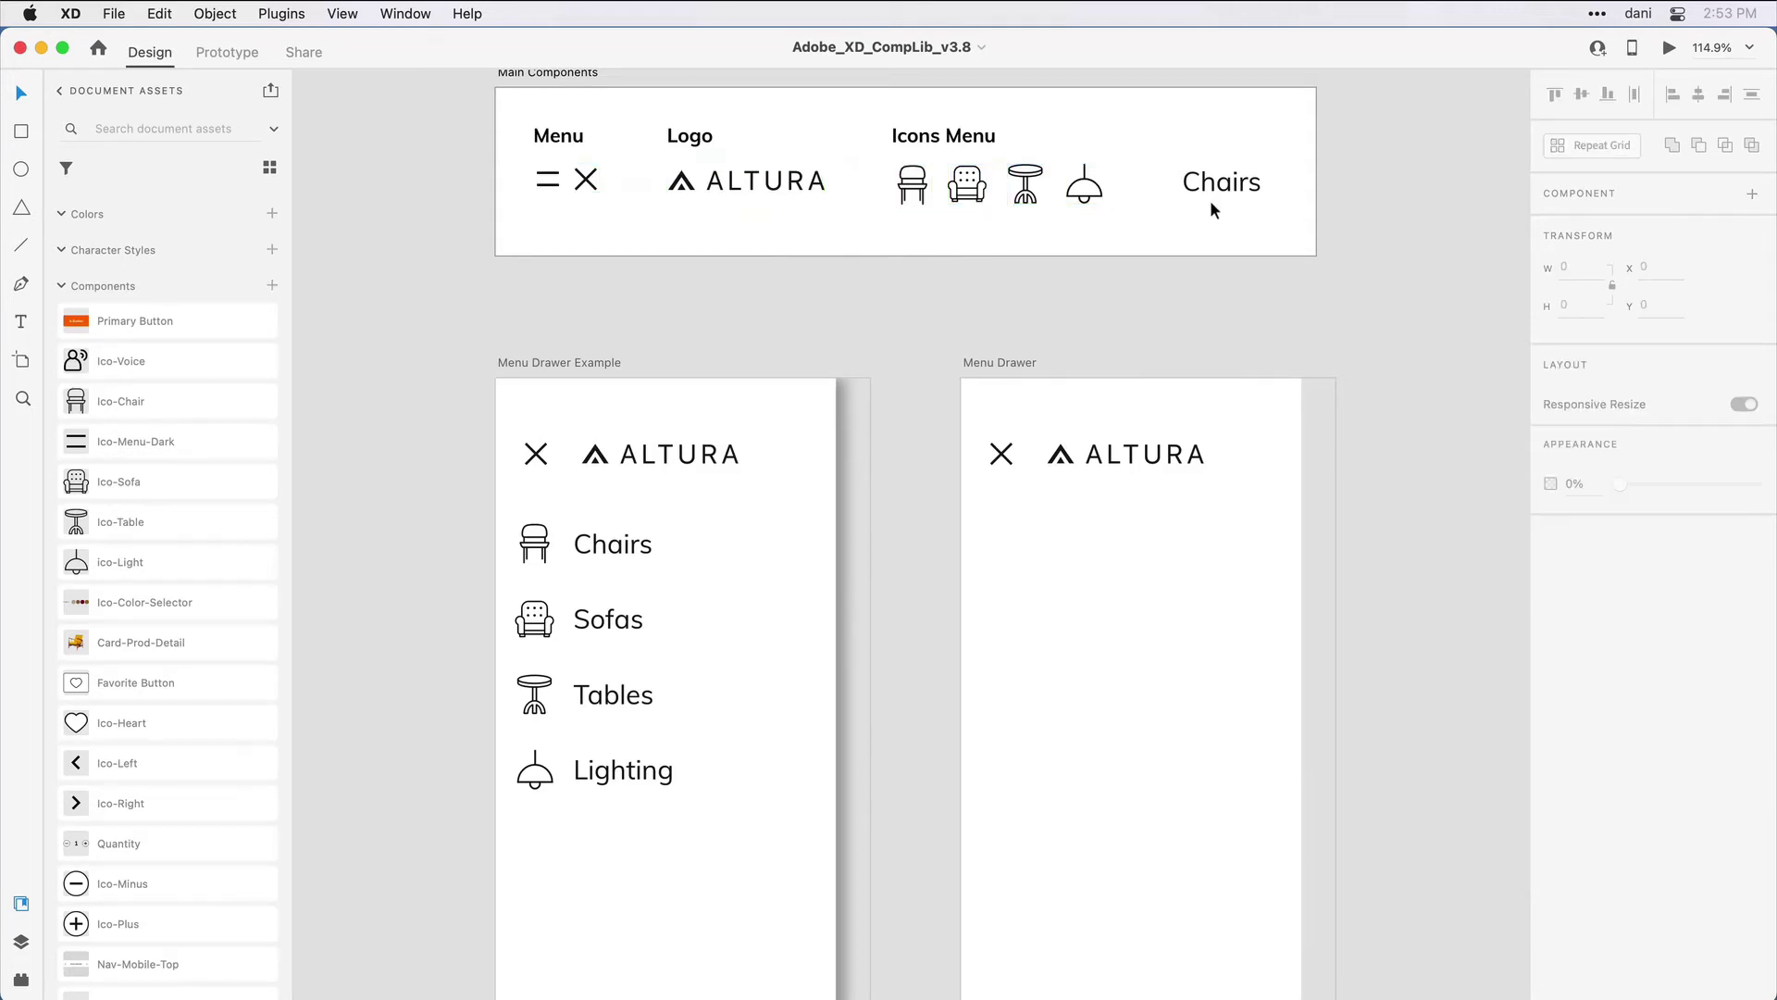
pyautogui.click(1209, 196)
pyautogui.click(1189, 217)
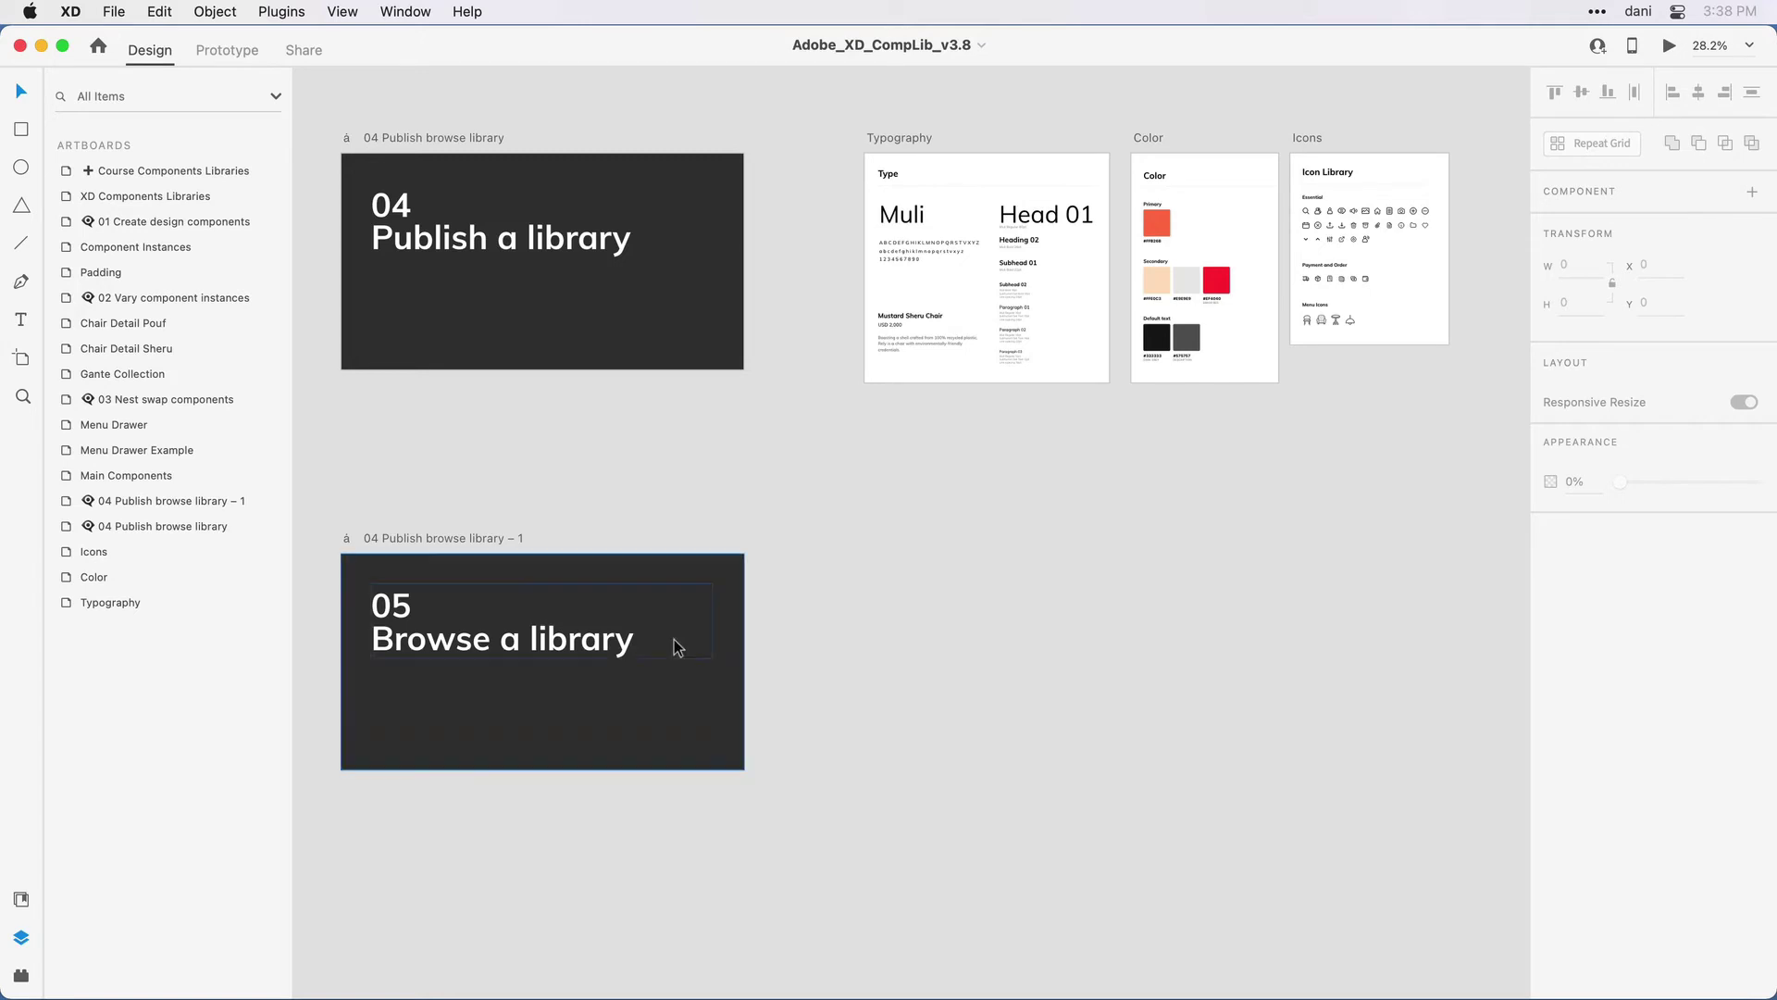
# Show the Assets panel and zoom to fit the Typography, Color and Icons artboards.
pyautogui.click(21, 900)
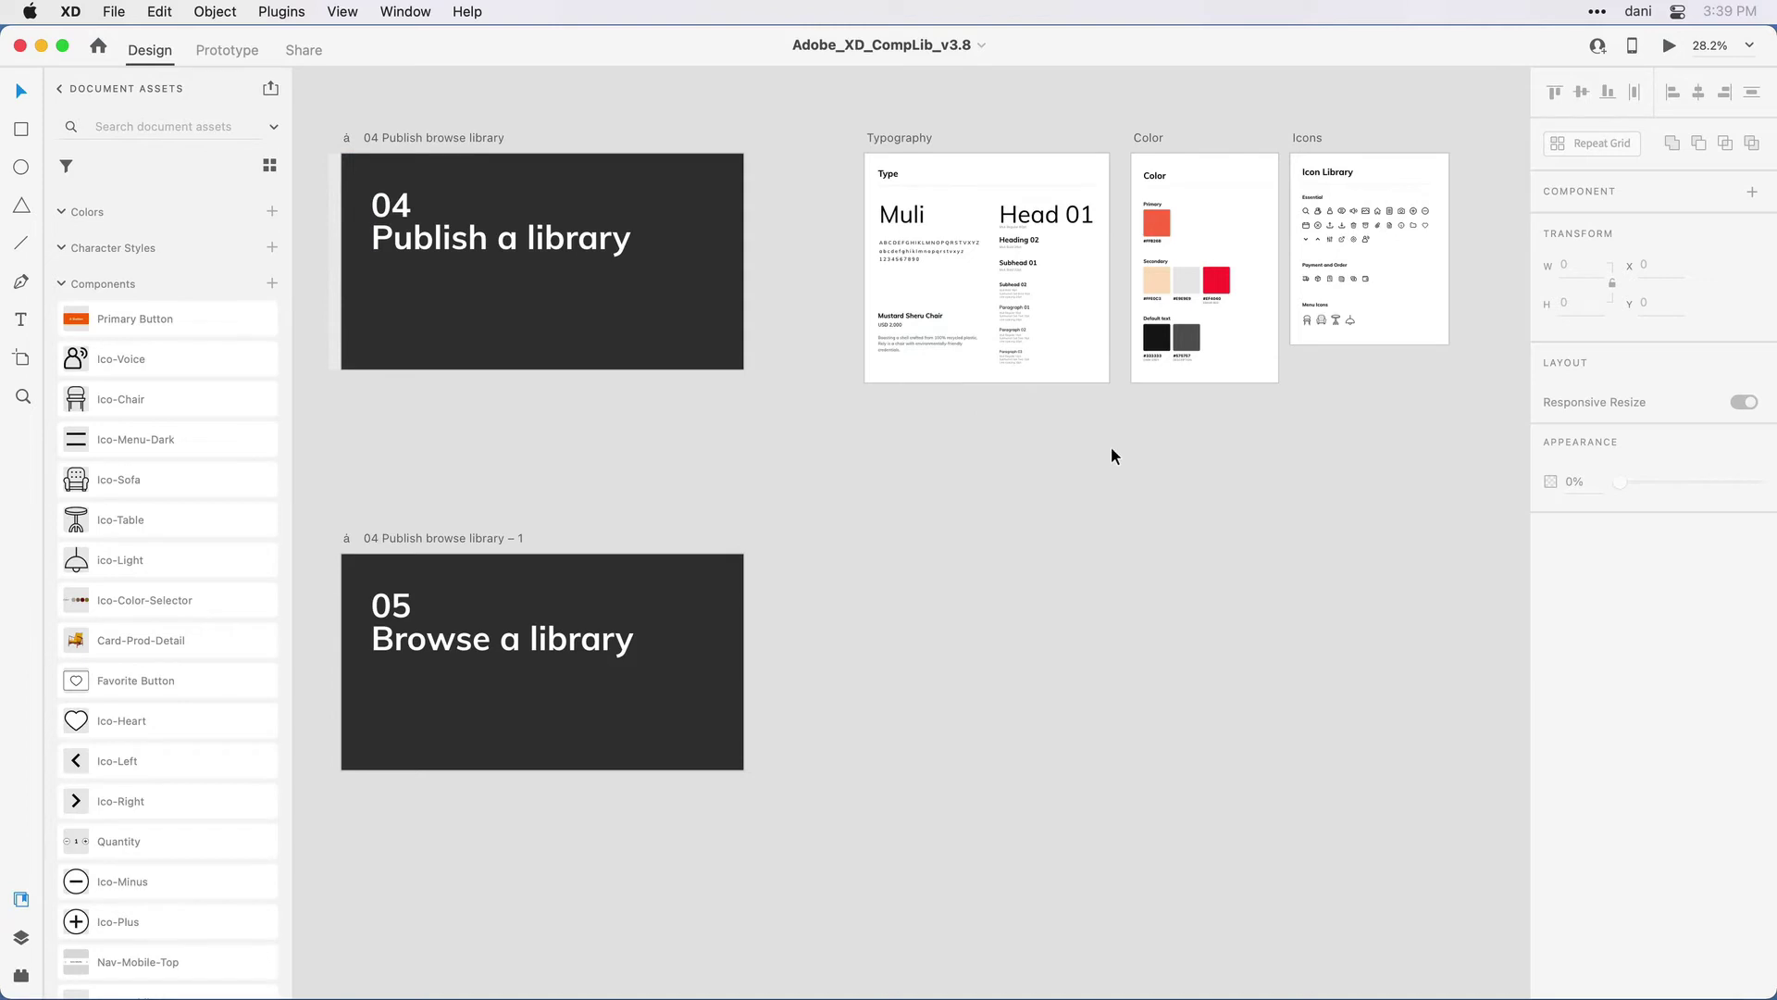
pyautogui.moveTo(846, 102); pyautogui.dragTo(1484, 448)
pyautogui.press('super+3')
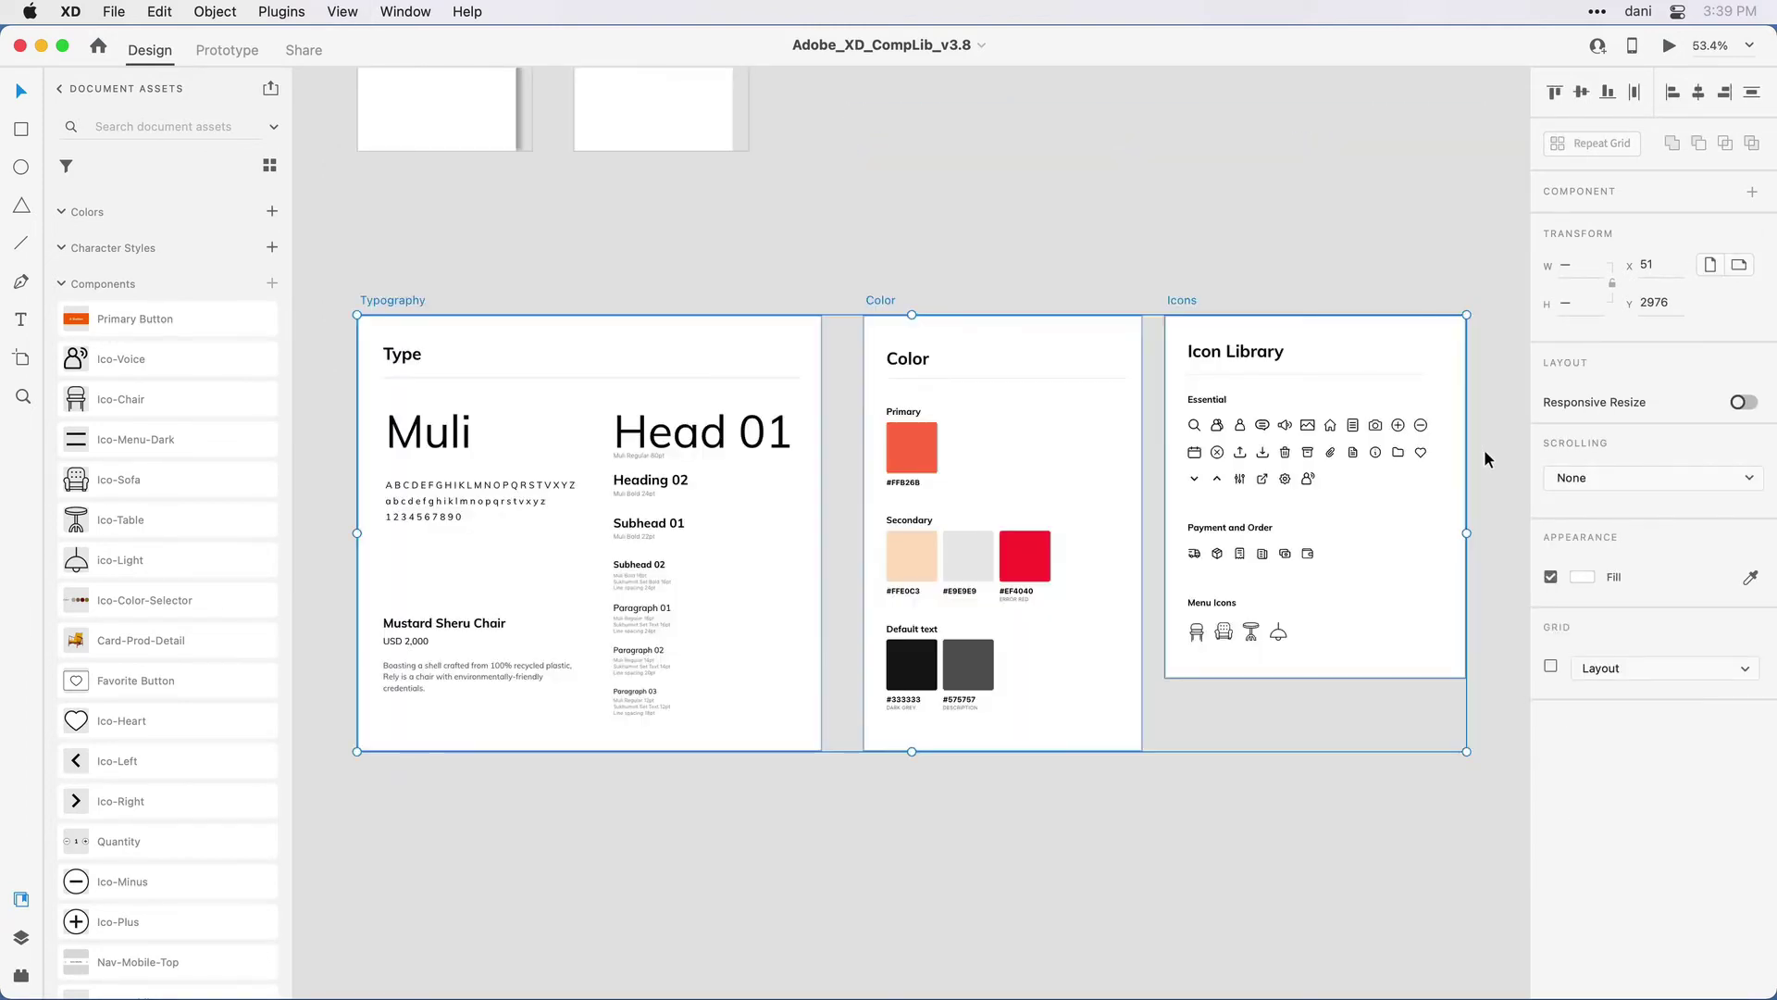
pyautogui.moveTo(1142, 837); pyautogui.dragTo(1111, 688)
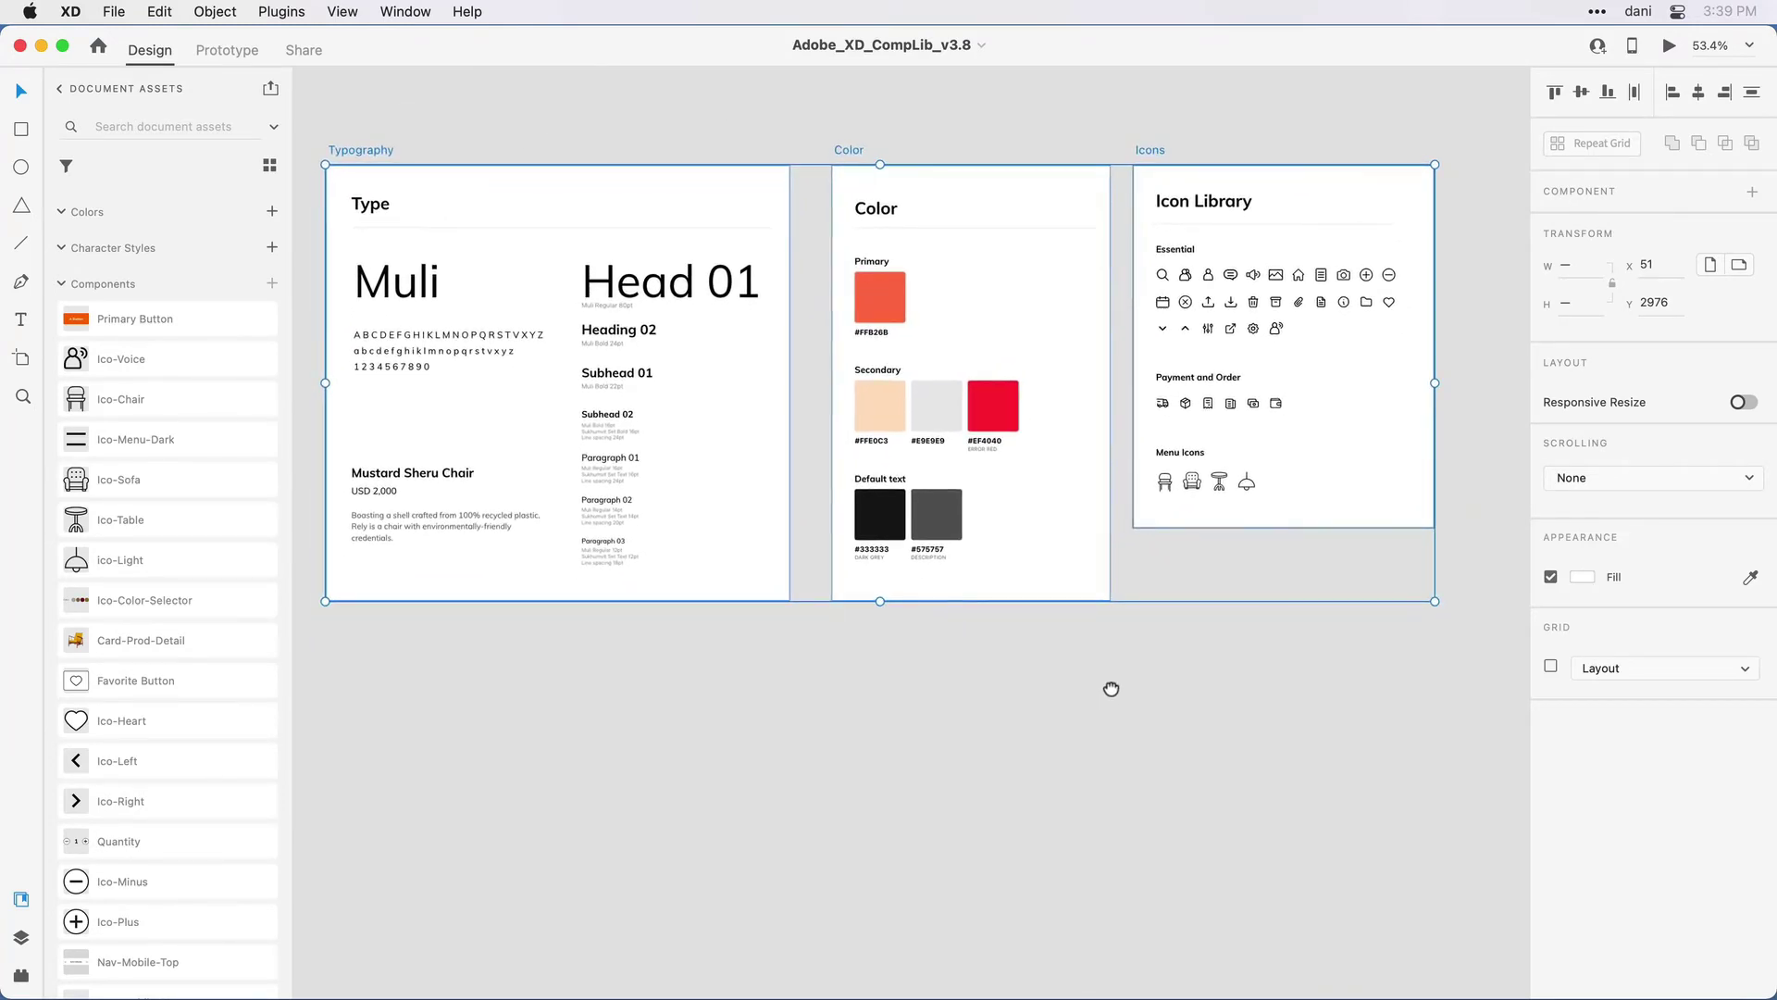
# Add the Typography artboard's Muli 12–80pt and SF Pro Text 9pt and 11pt styles as character styles.
pyautogui.click(1111, 690)
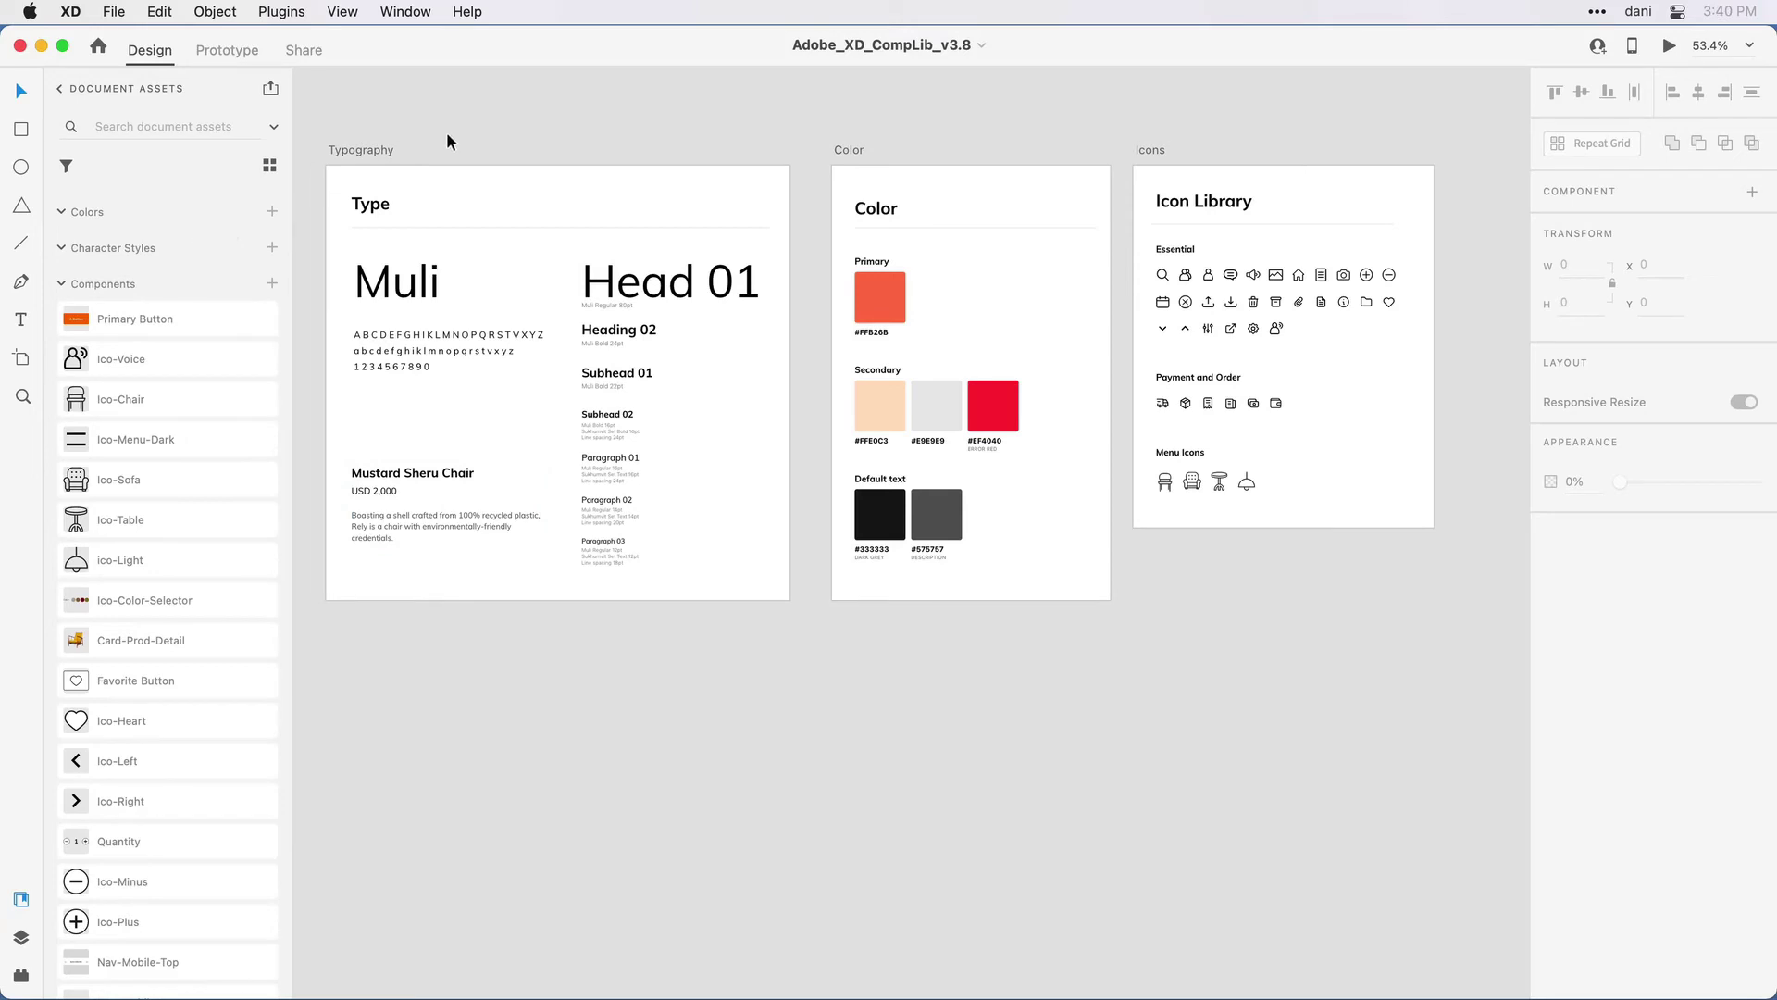
pyautogui.click(380, 149)
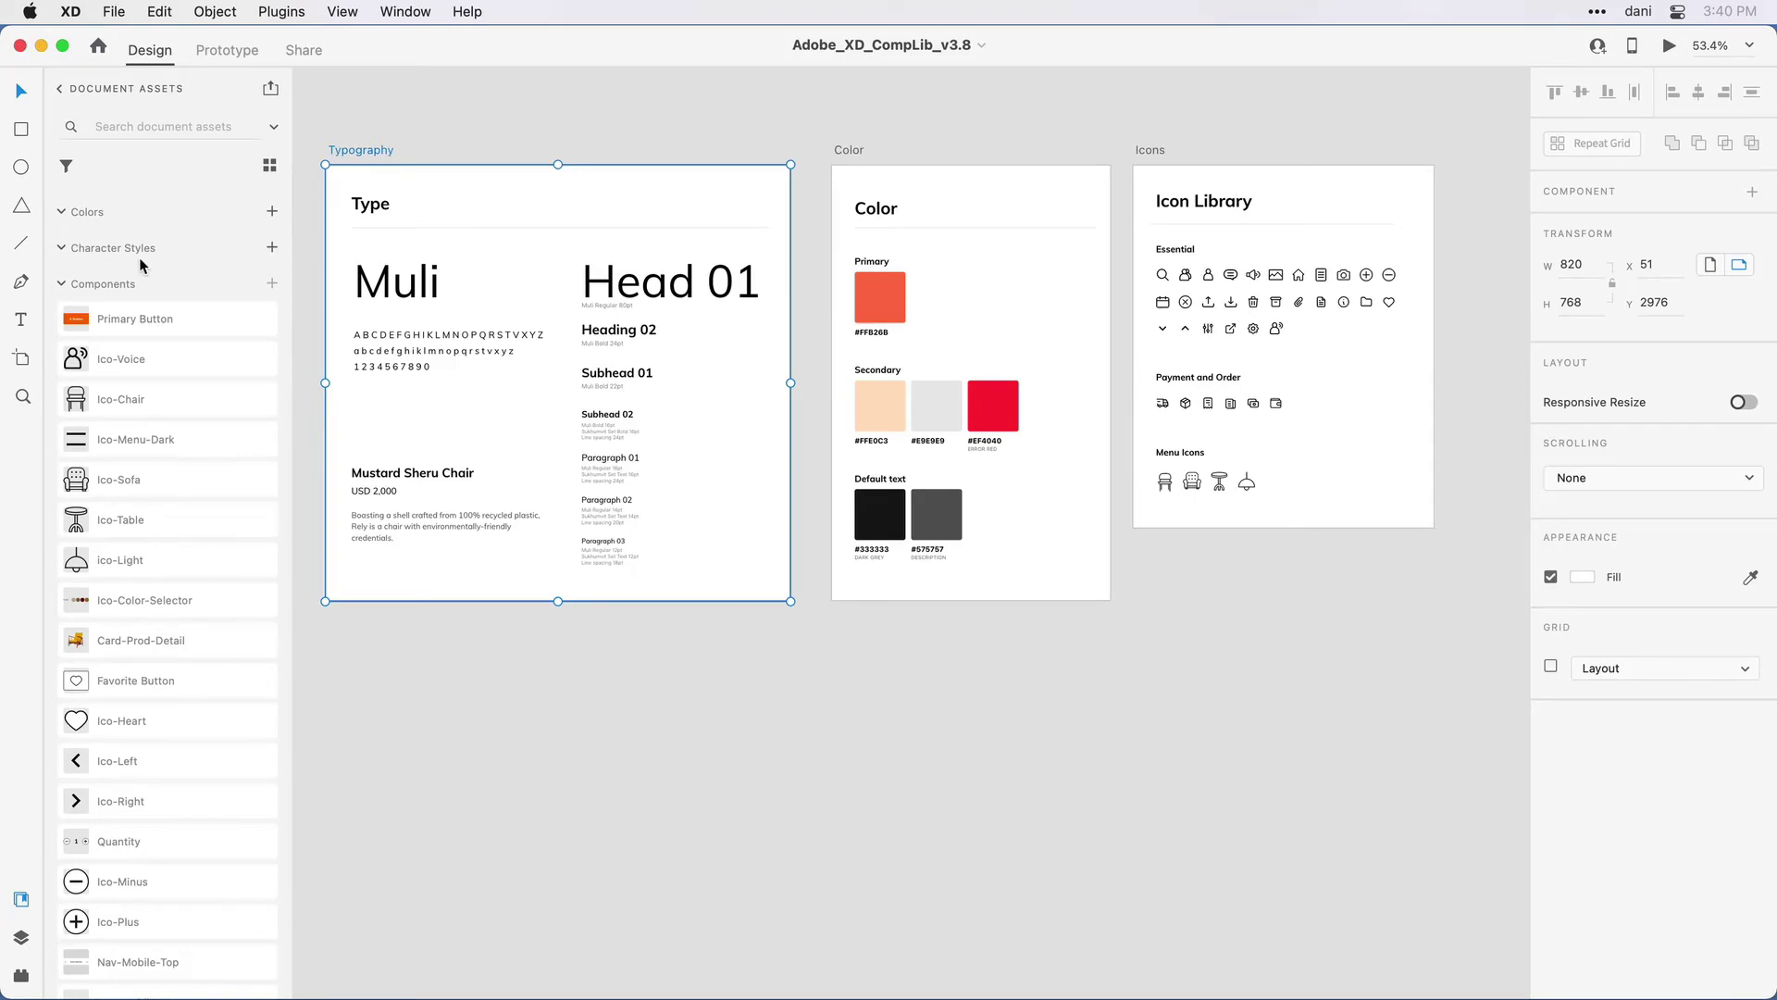
pyautogui.click(272, 248)
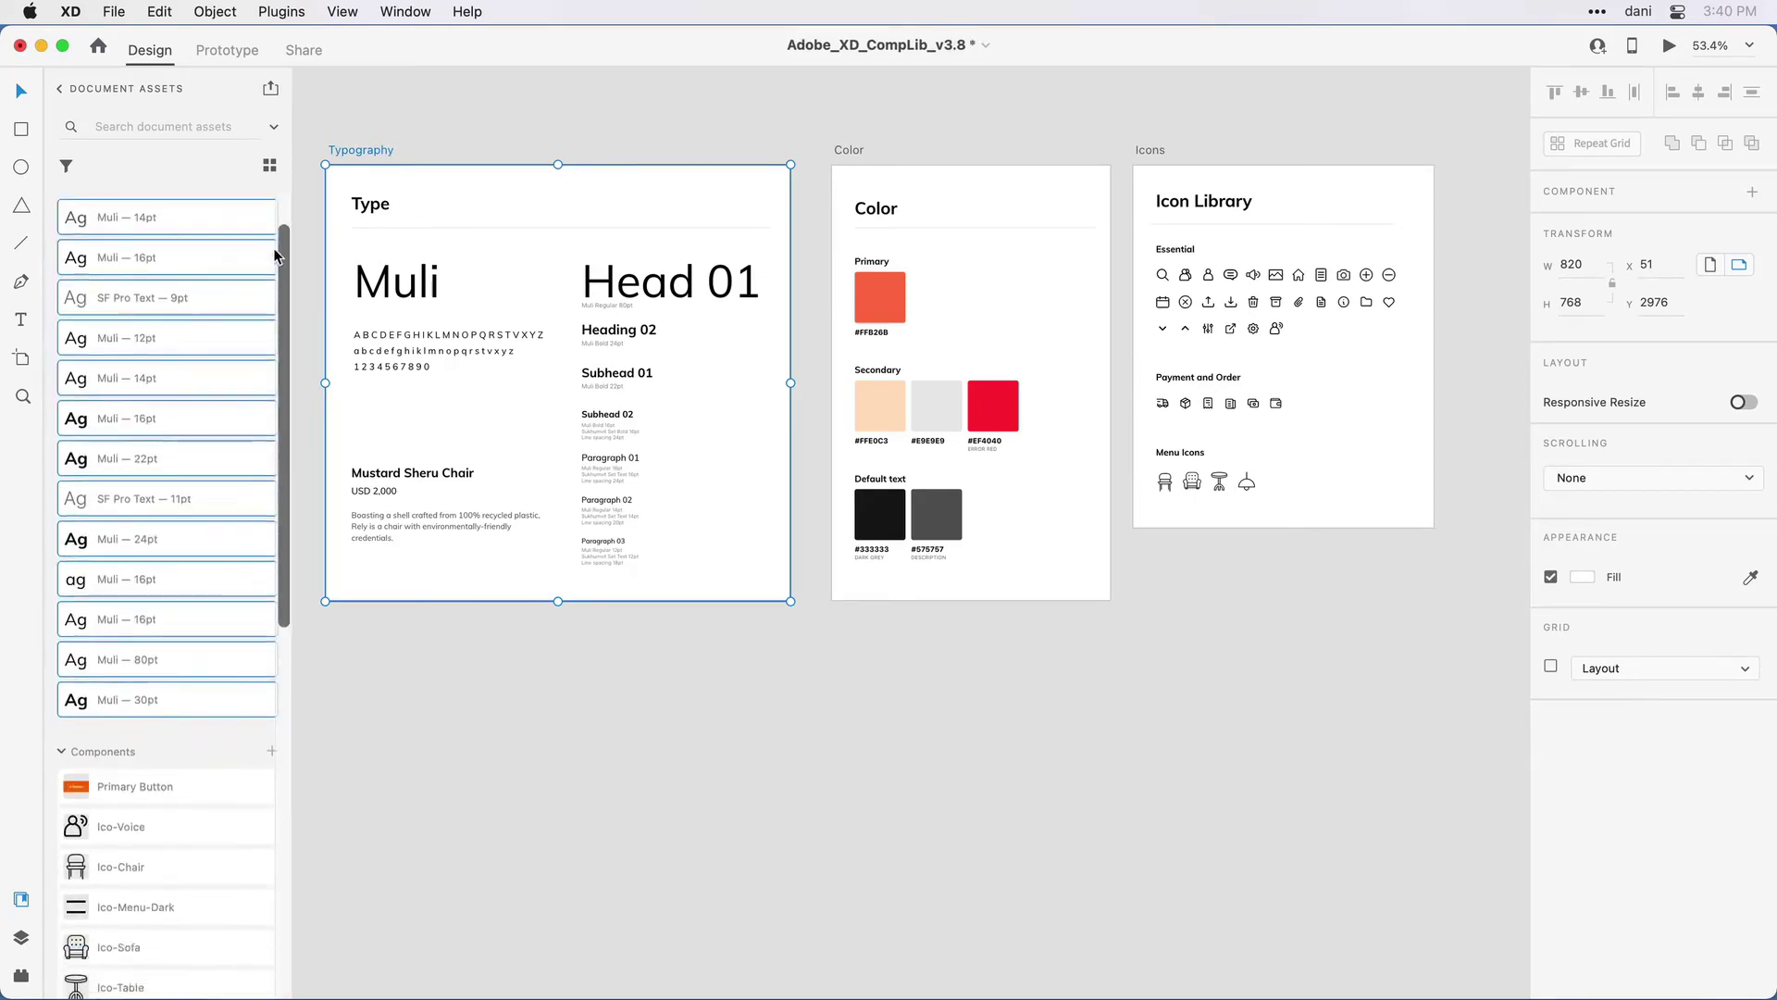
pyautogui.scroll(-10, 188, 327)
pyautogui.scroll(10, 188, 326)
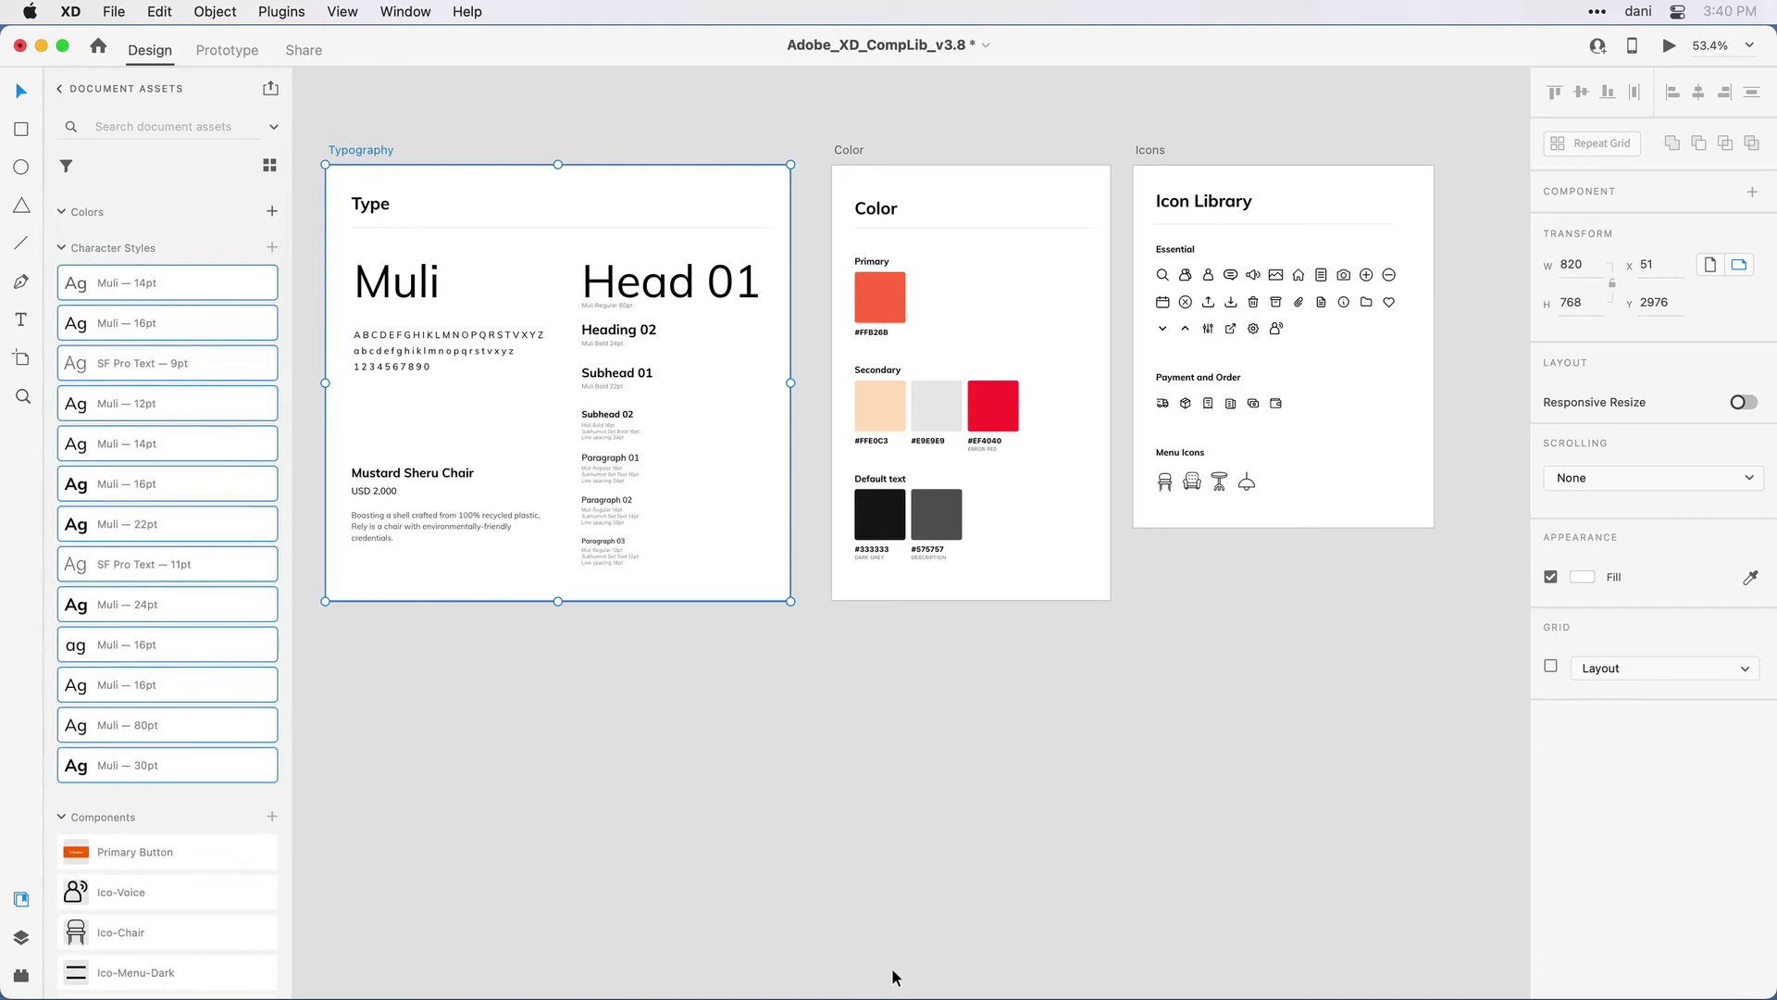
# Add the Color artboard's ten swatches, including #EF4040 and #151515, to the document colours.
pyautogui.click(981, 110)
pyautogui.click(858, 150)
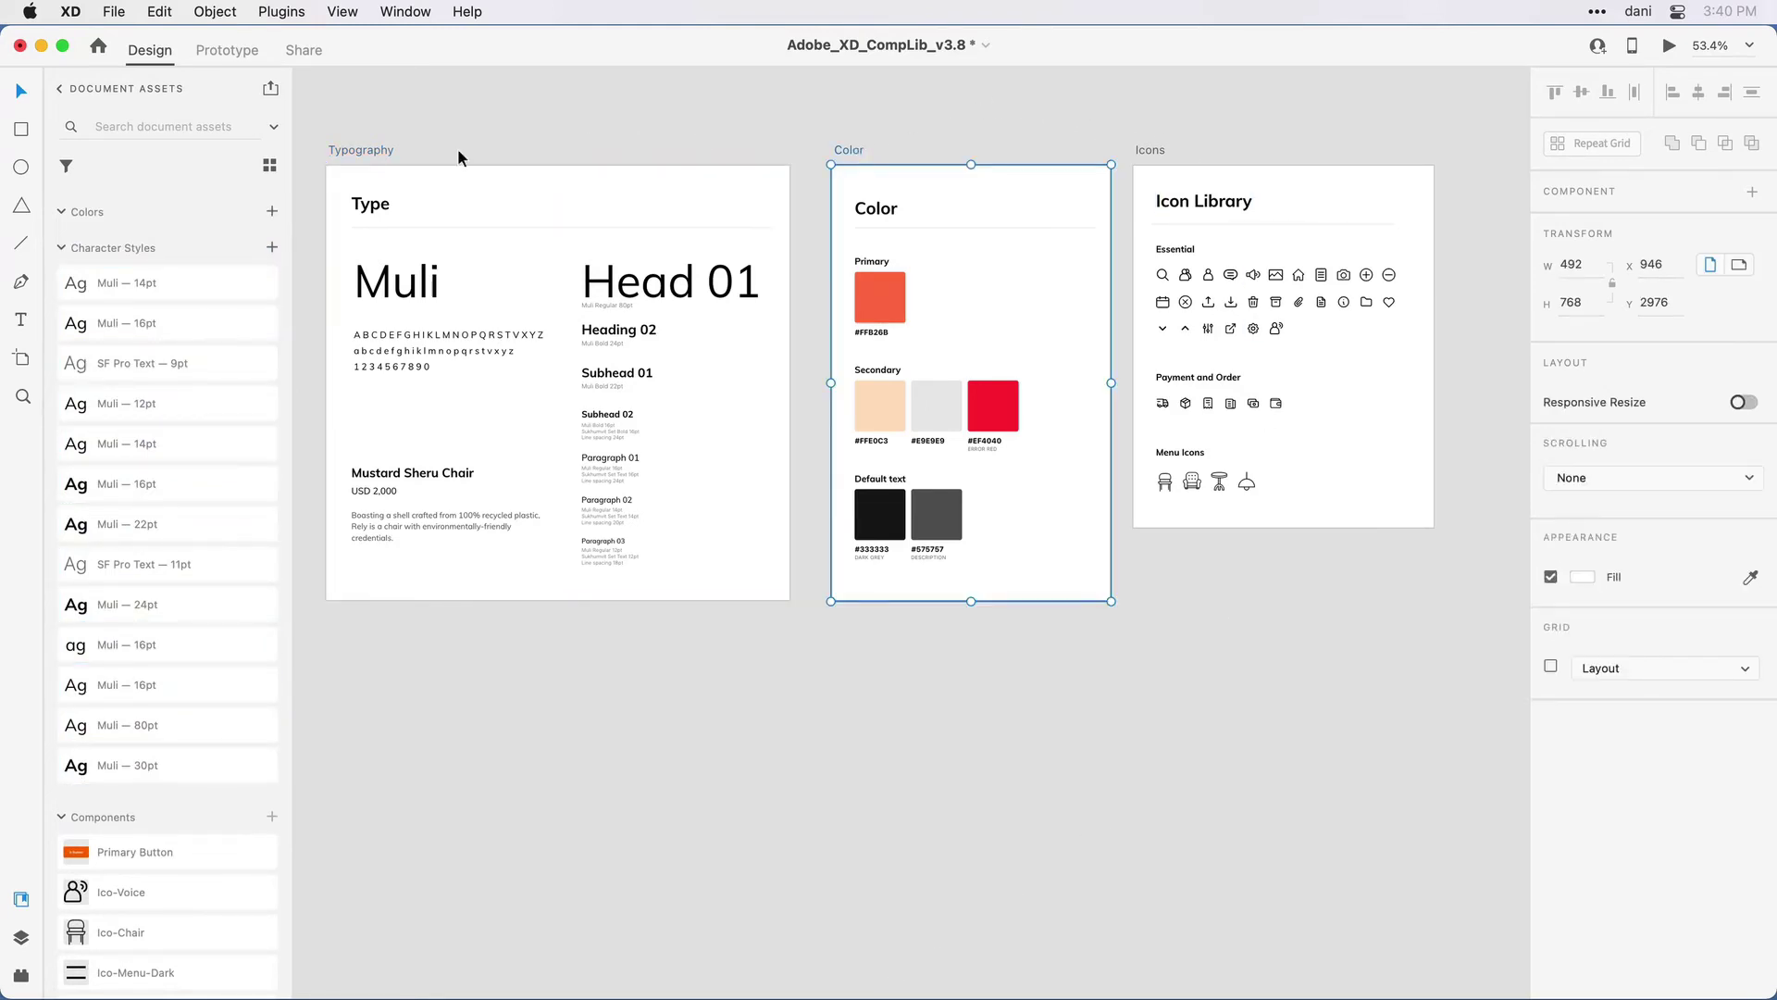
pyautogui.click(272, 212)
pyautogui.scroll(-5, 219, 315)
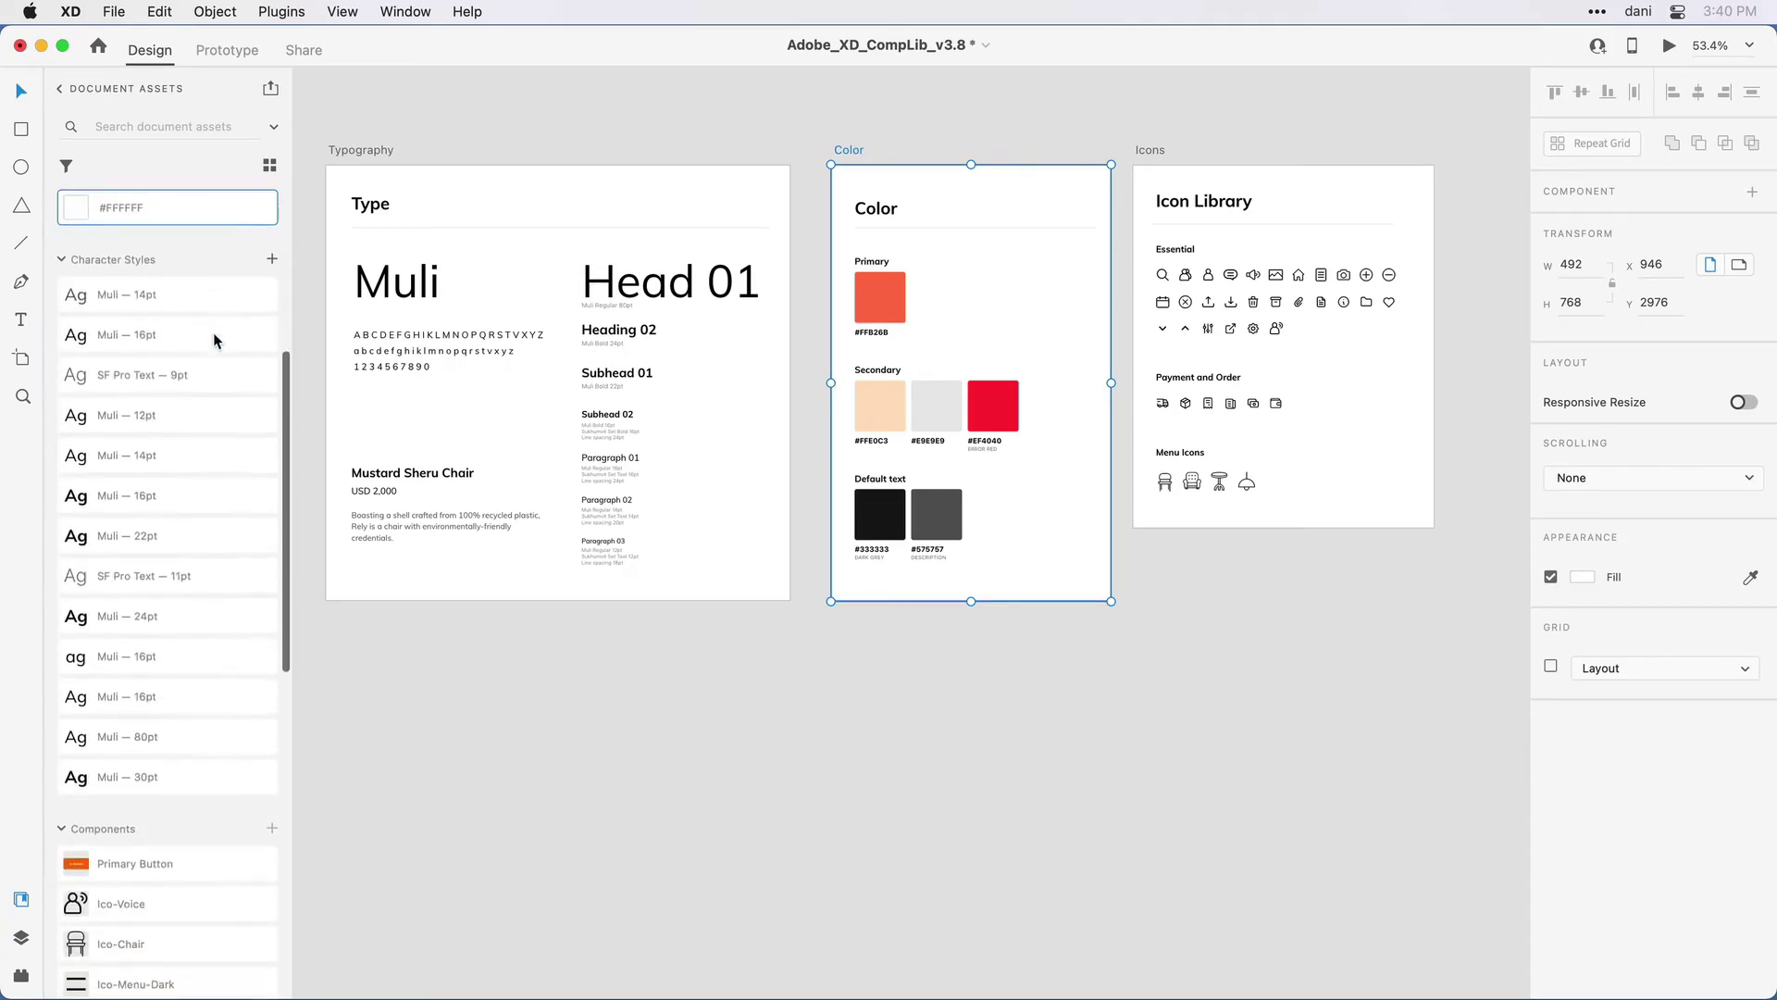
pyautogui.scroll(5, 213, 335)
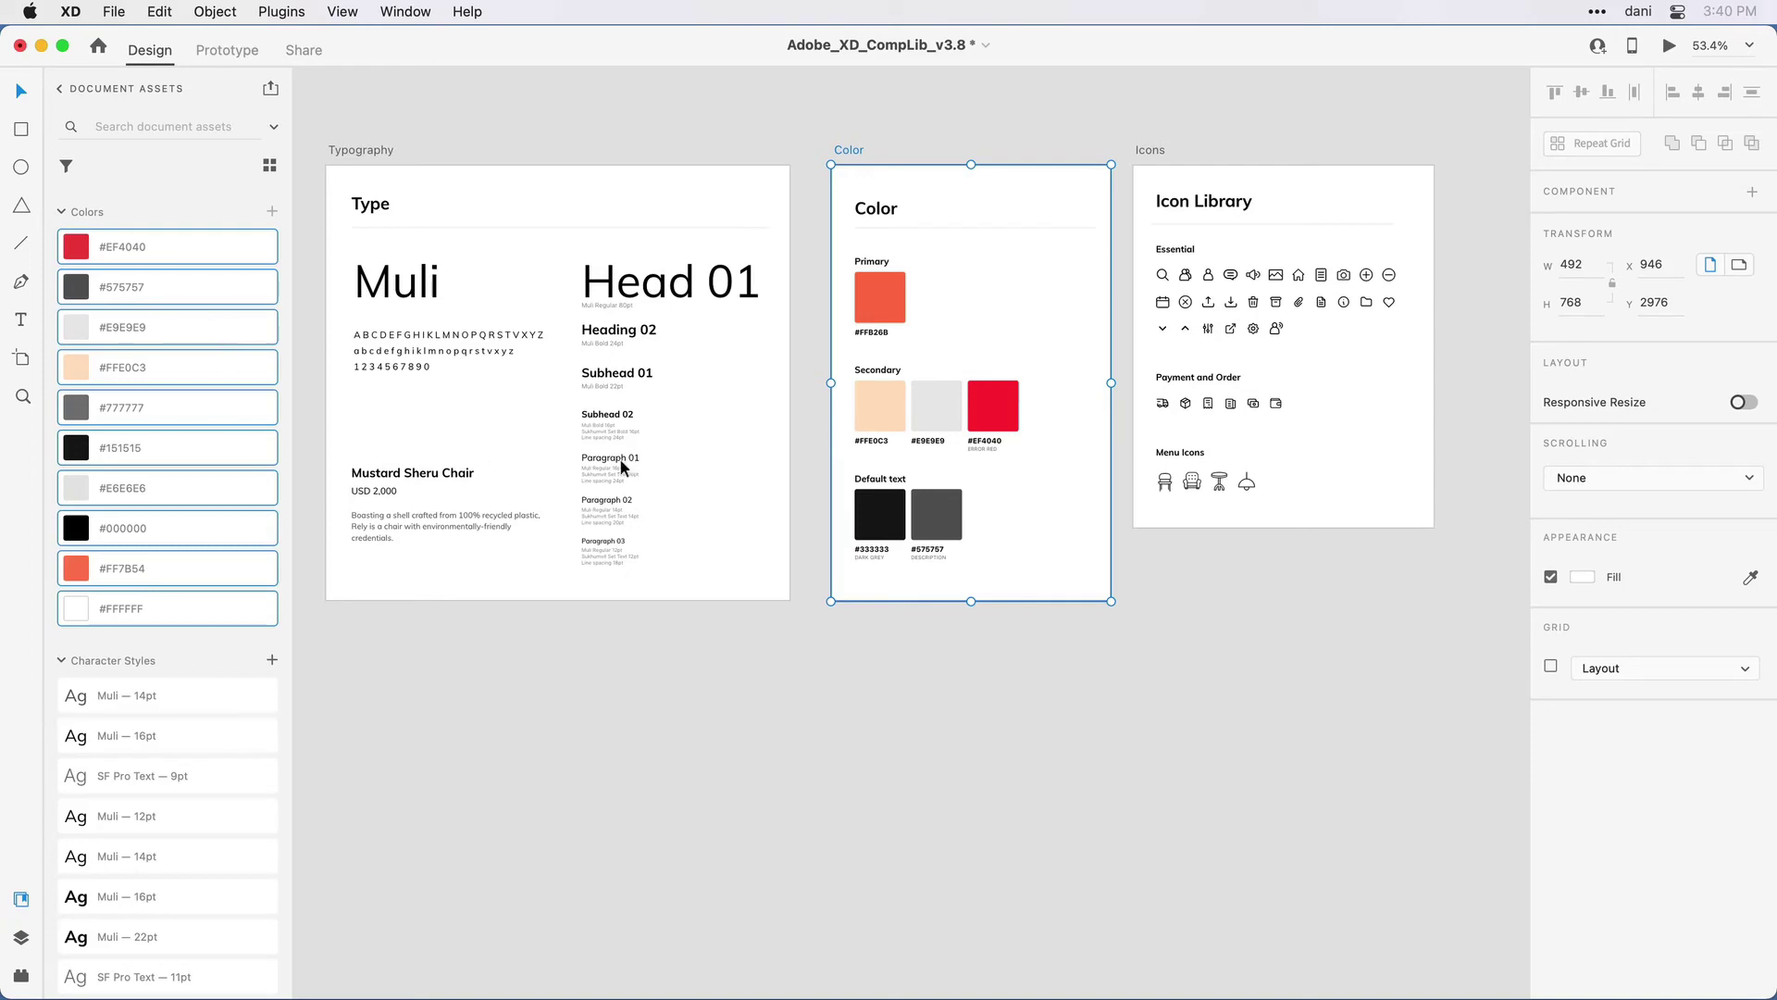
# Select the Icons artboard and zoom to fit it.
pyautogui.click(1246, 144)
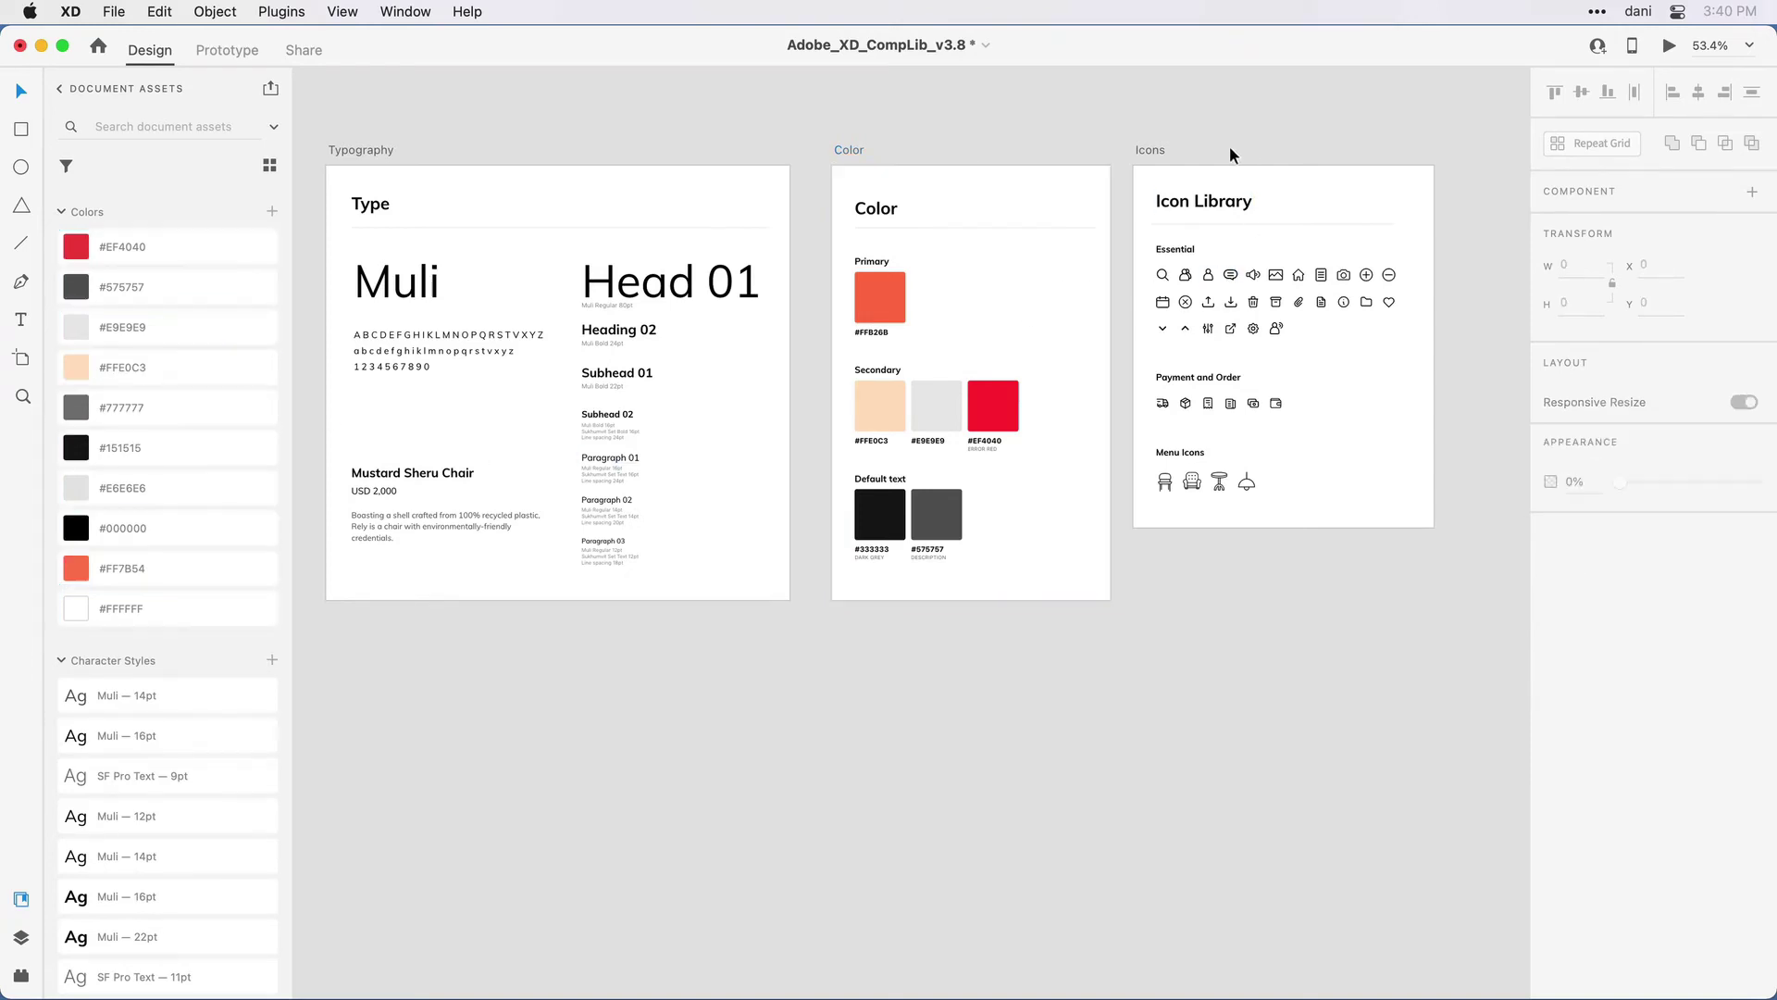
pyautogui.click(1157, 153)
pyautogui.press('super+3')
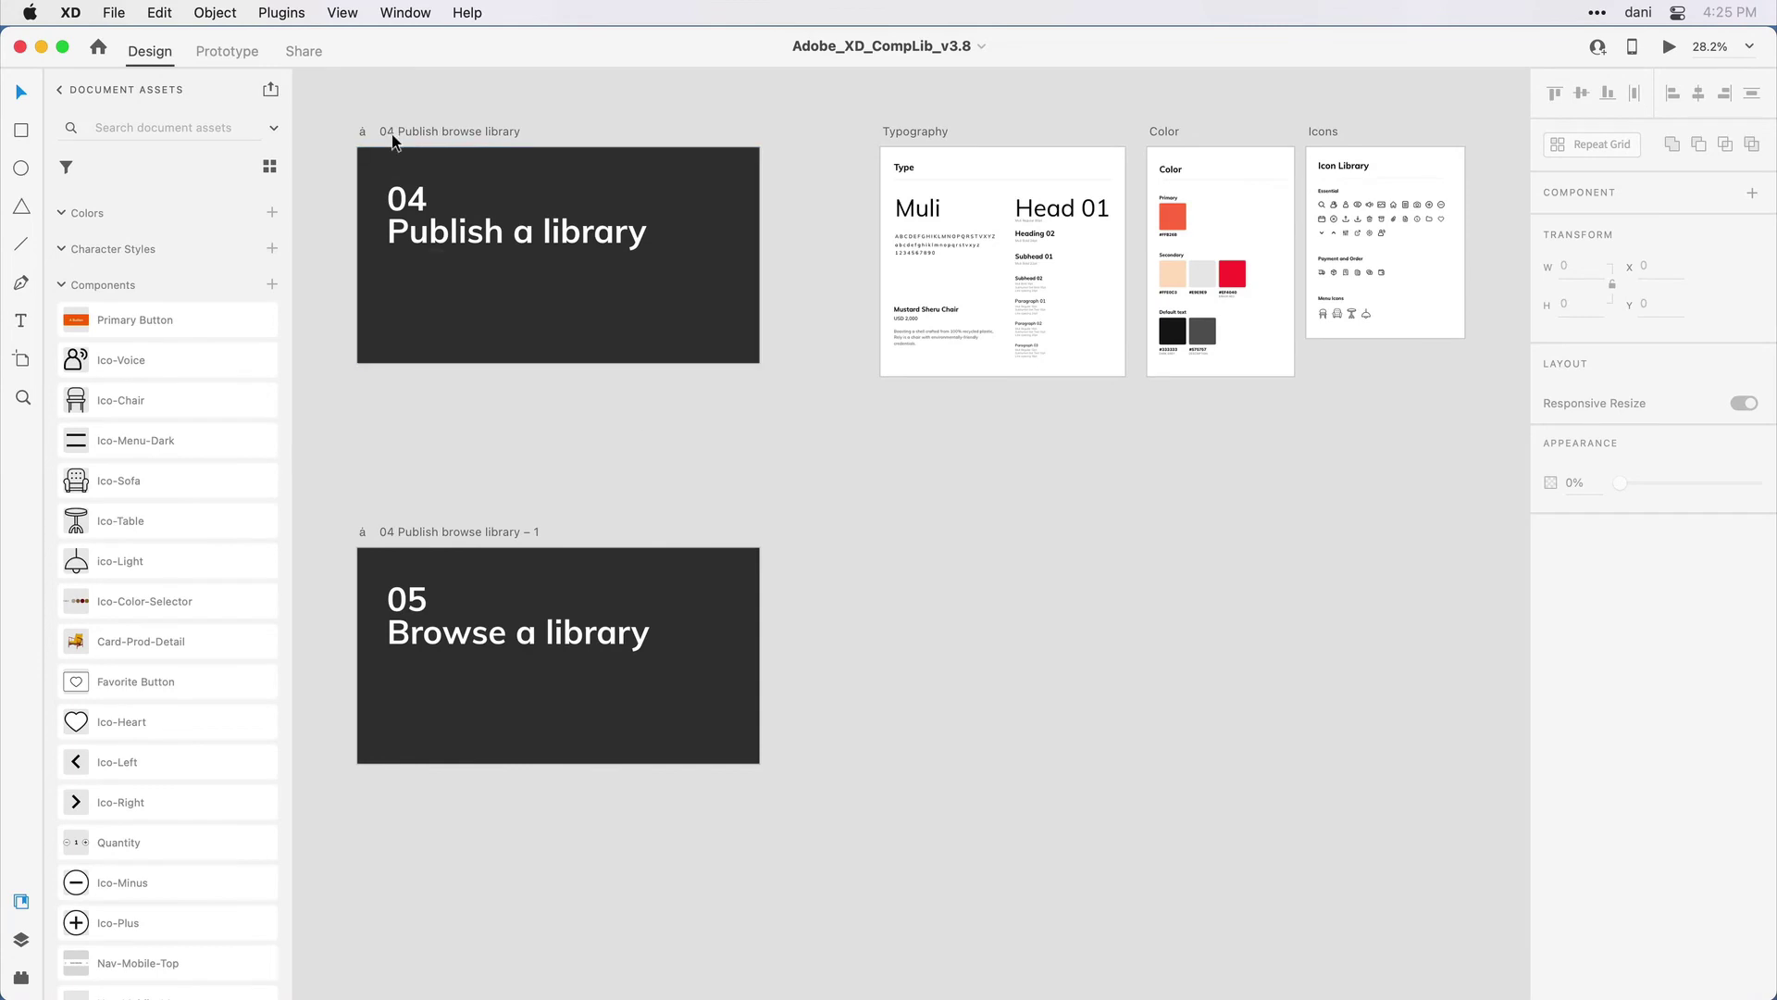
# Create a new blank custom-size Adobe XD document.
pyautogui.click(118, 14)
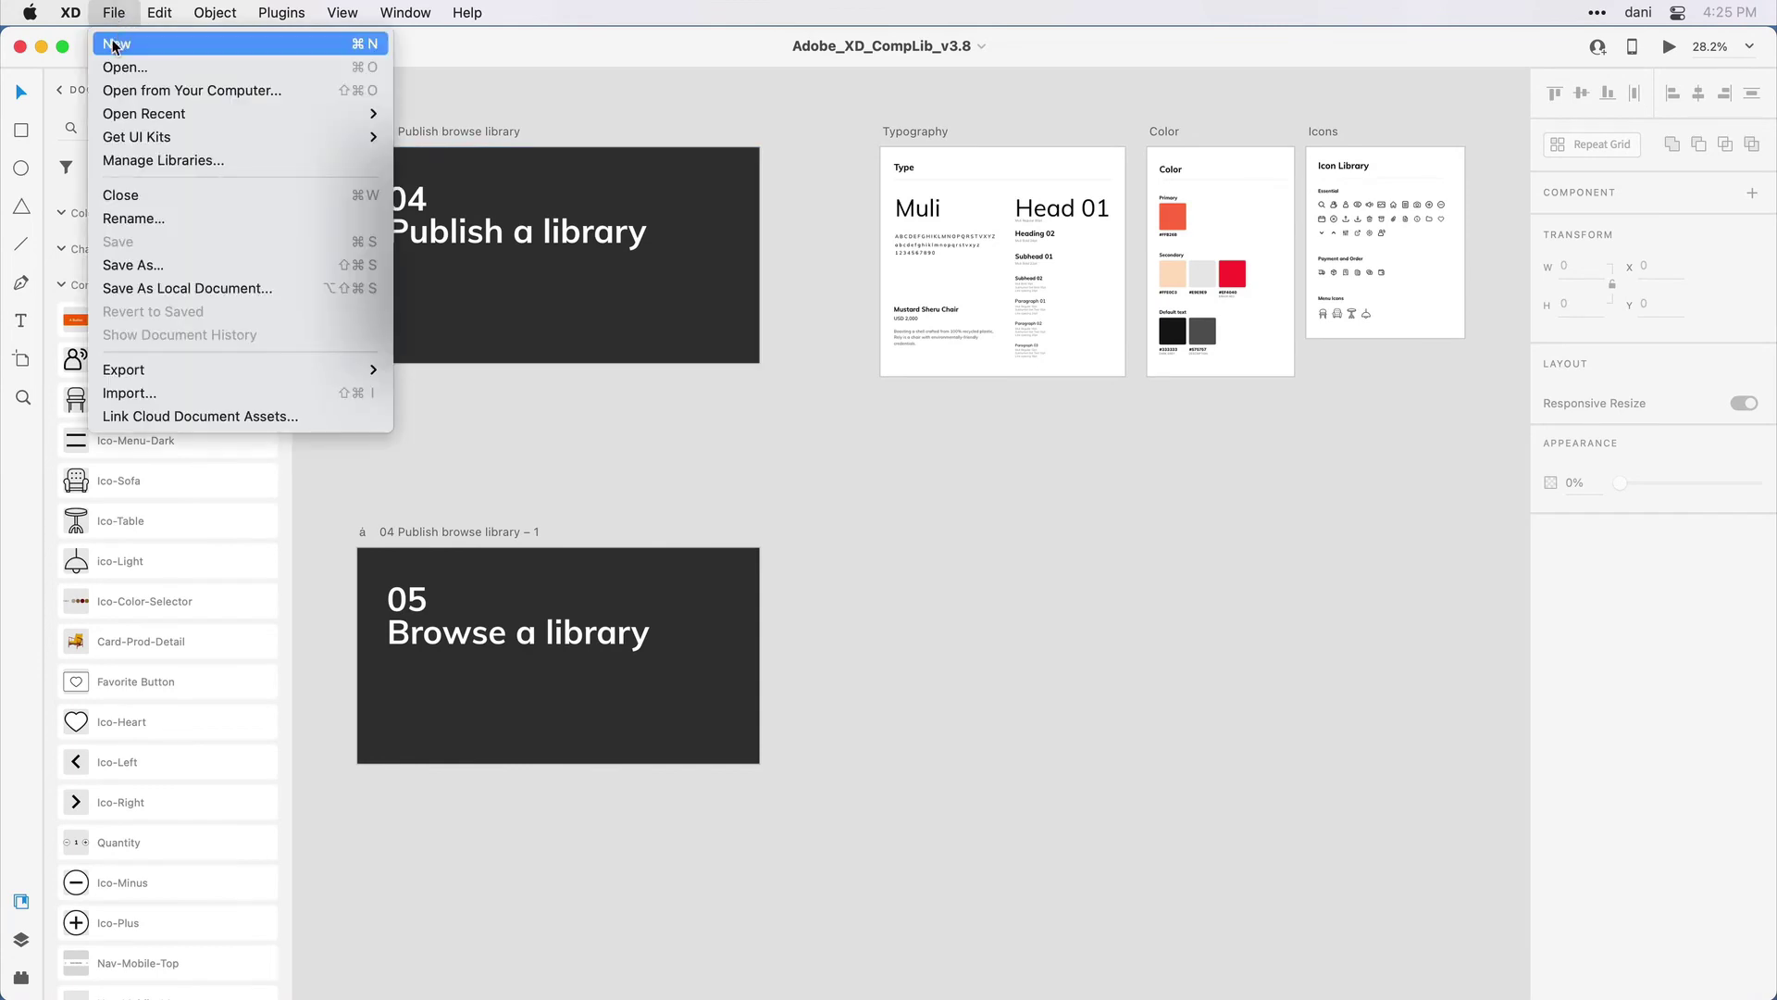
pyautogui.click(116, 44)
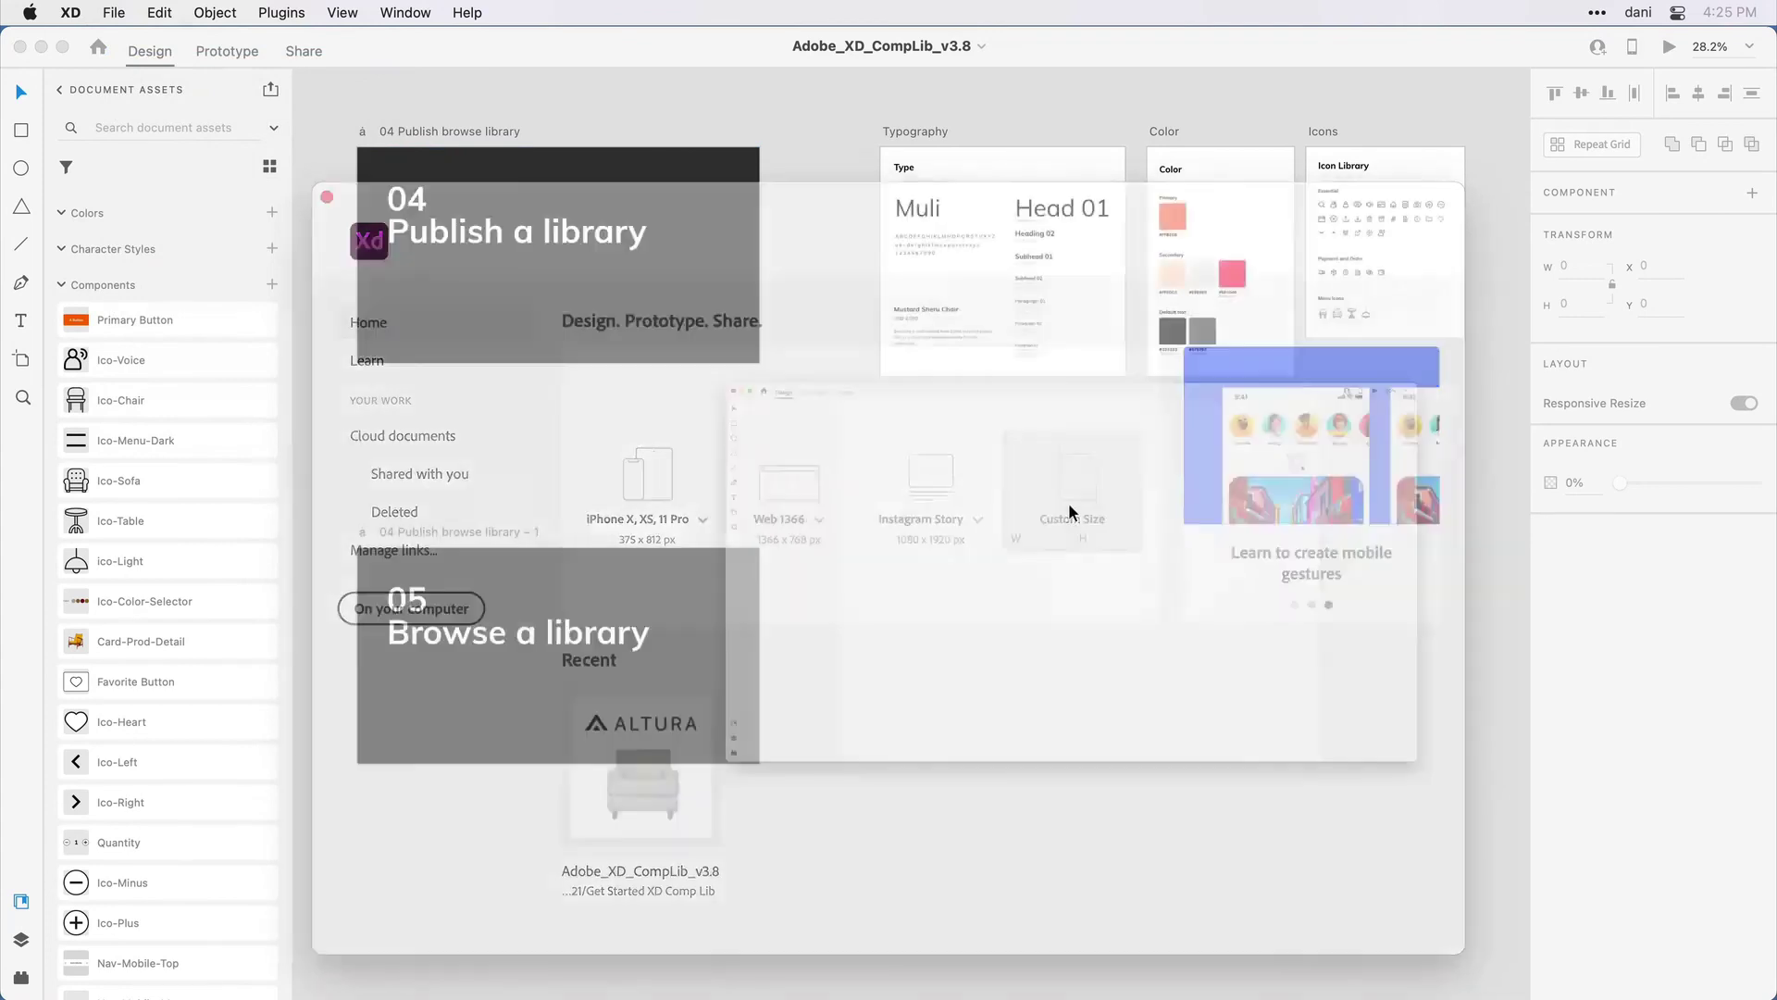
pyautogui.click(1068, 512)
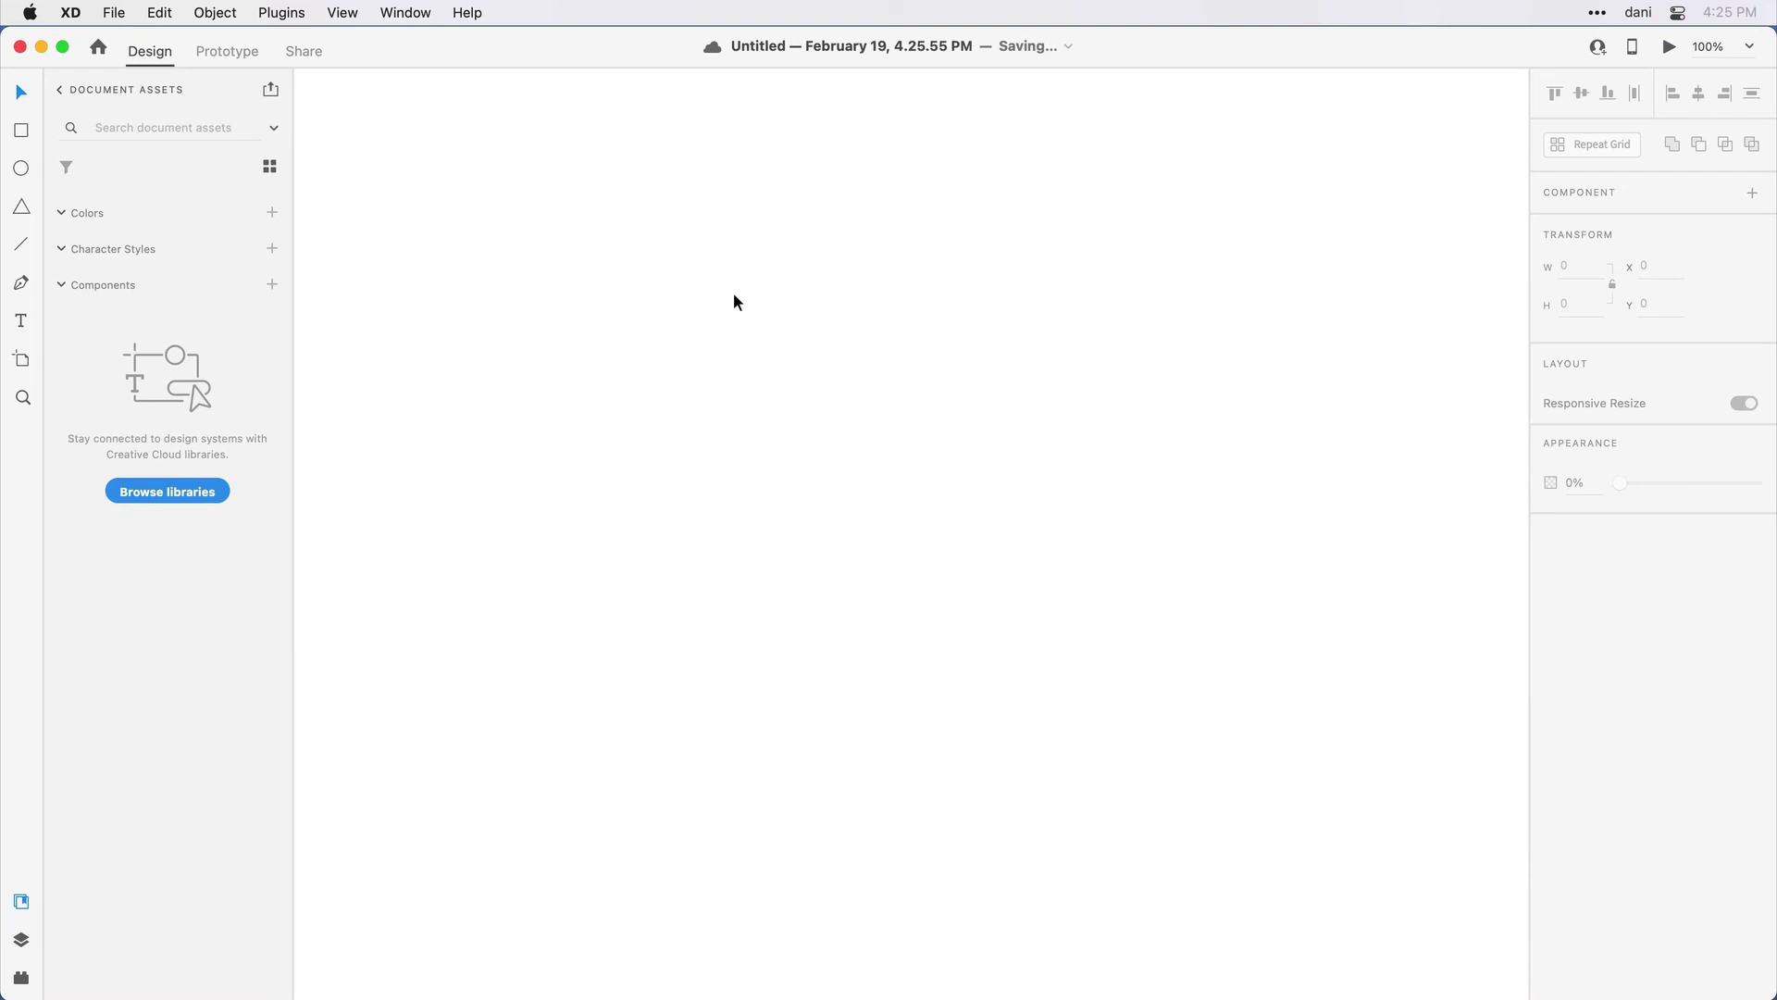
# Add two 414 × 896 iPhone XR, XS Max, 11 artboards side by side.
pyautogui.press('a')
pyautogui.click(438, 195)
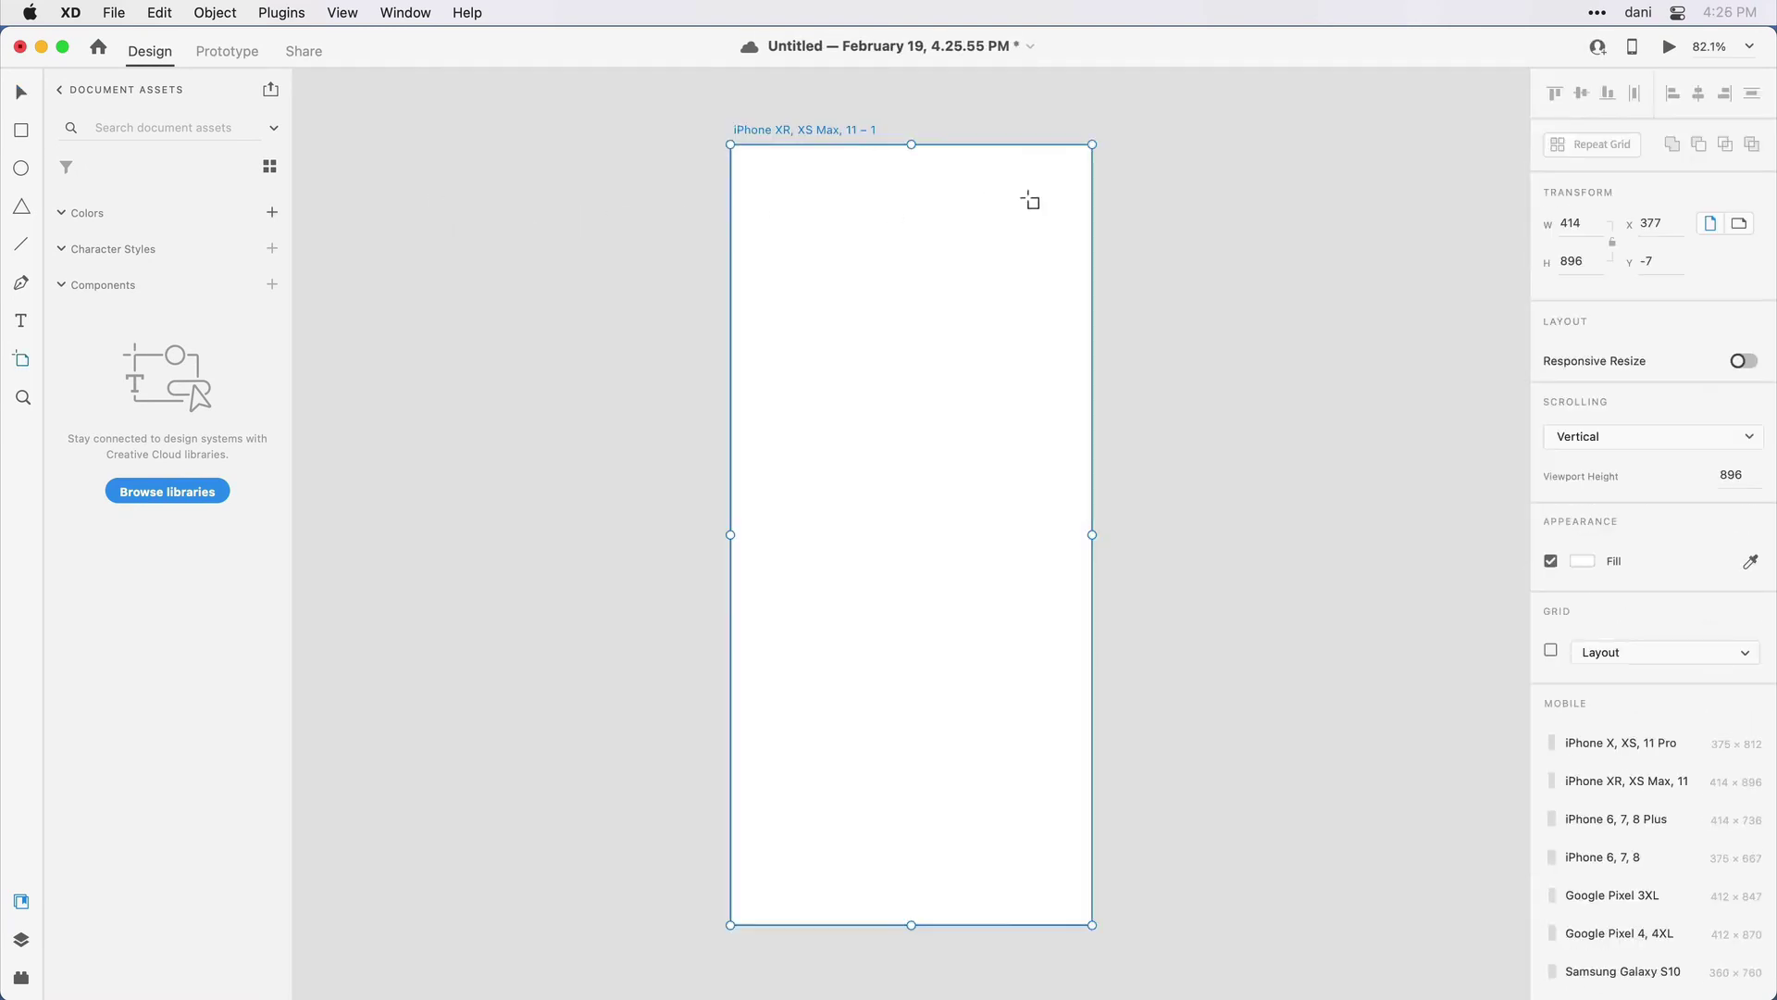
pyautogui.click(1154, 146)
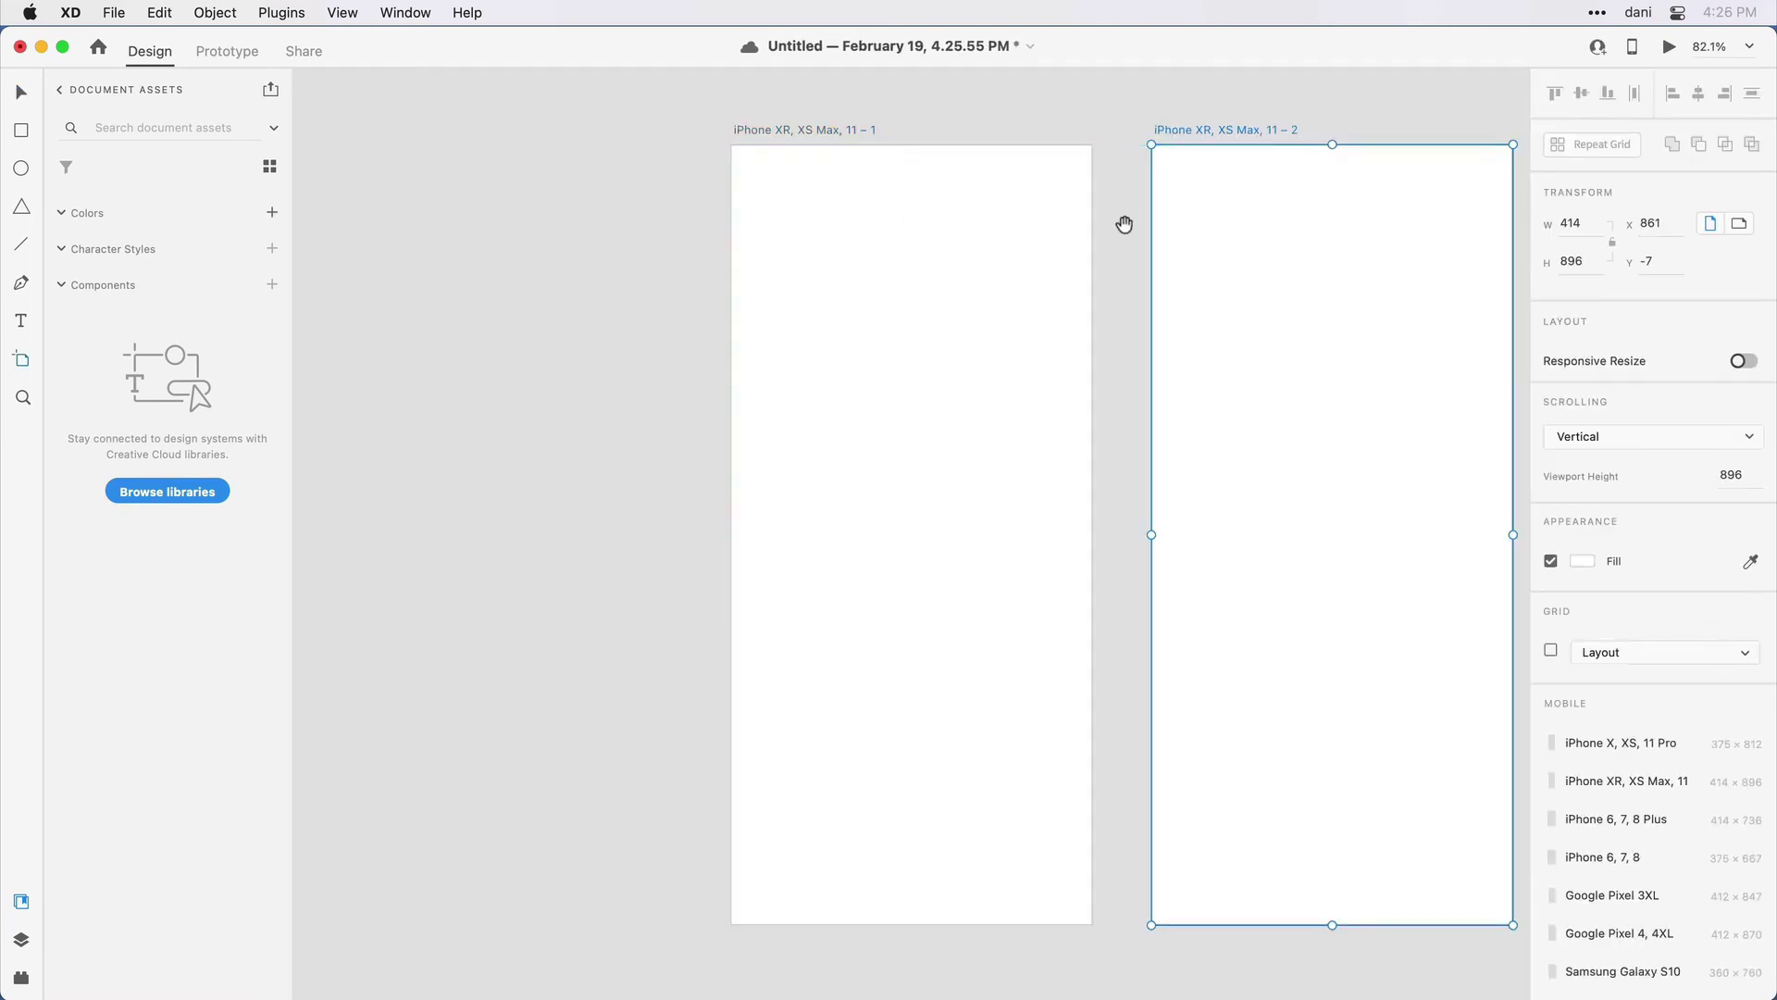
pyautogui.moveTo(1123, 224); pyautogui.dragTo(896, 218)
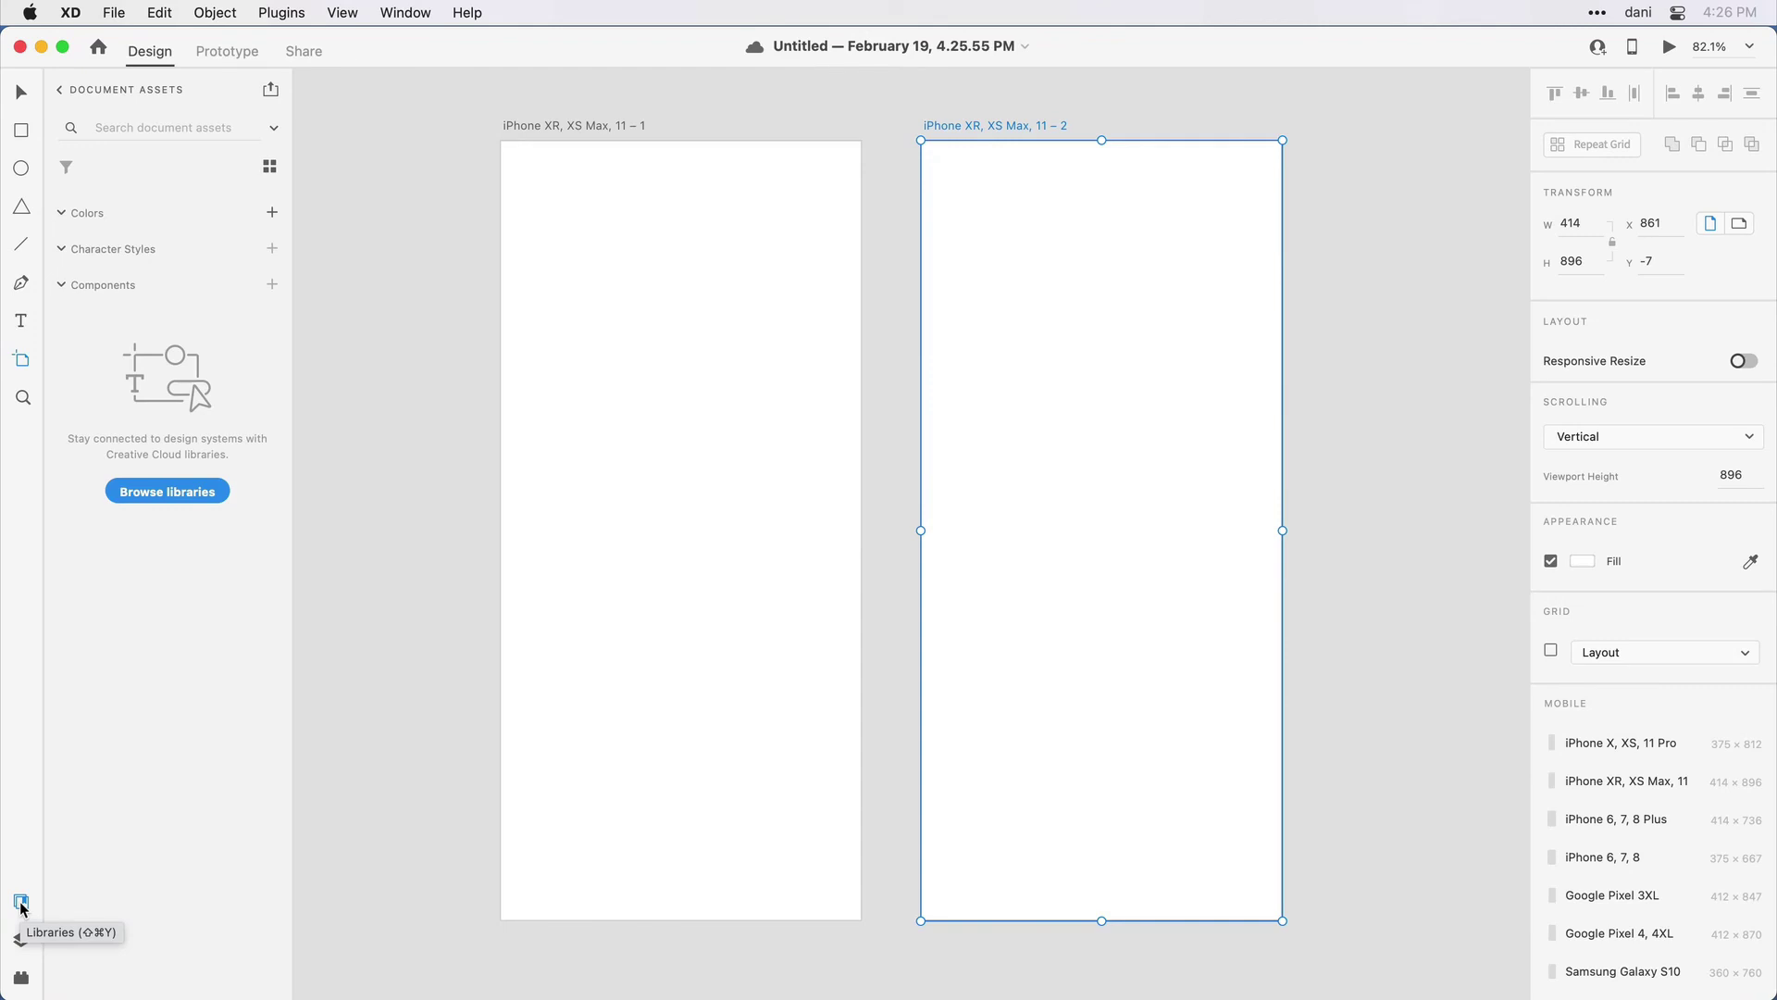
# Return from Document Assets to the full Libraries list, including Coffee_Shop_UI_Kit and Altura_Brand_Kit.
pyautogui.press('v')
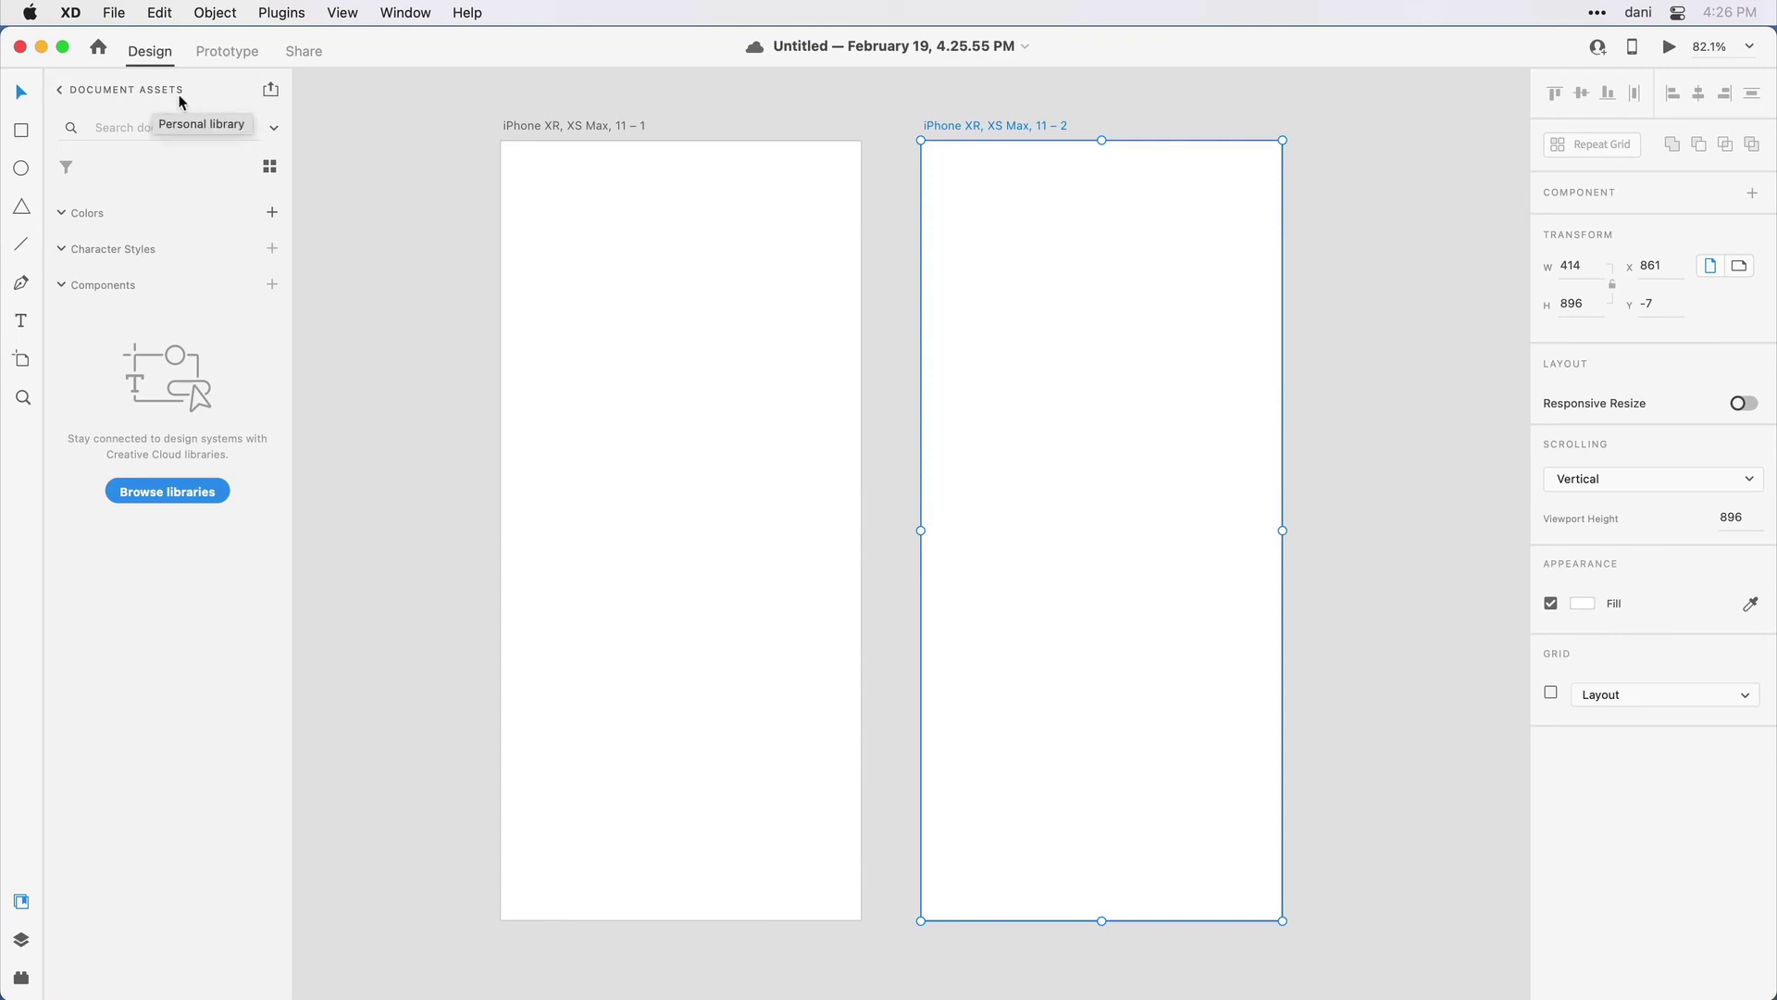
pyautogui.click(59, 91)
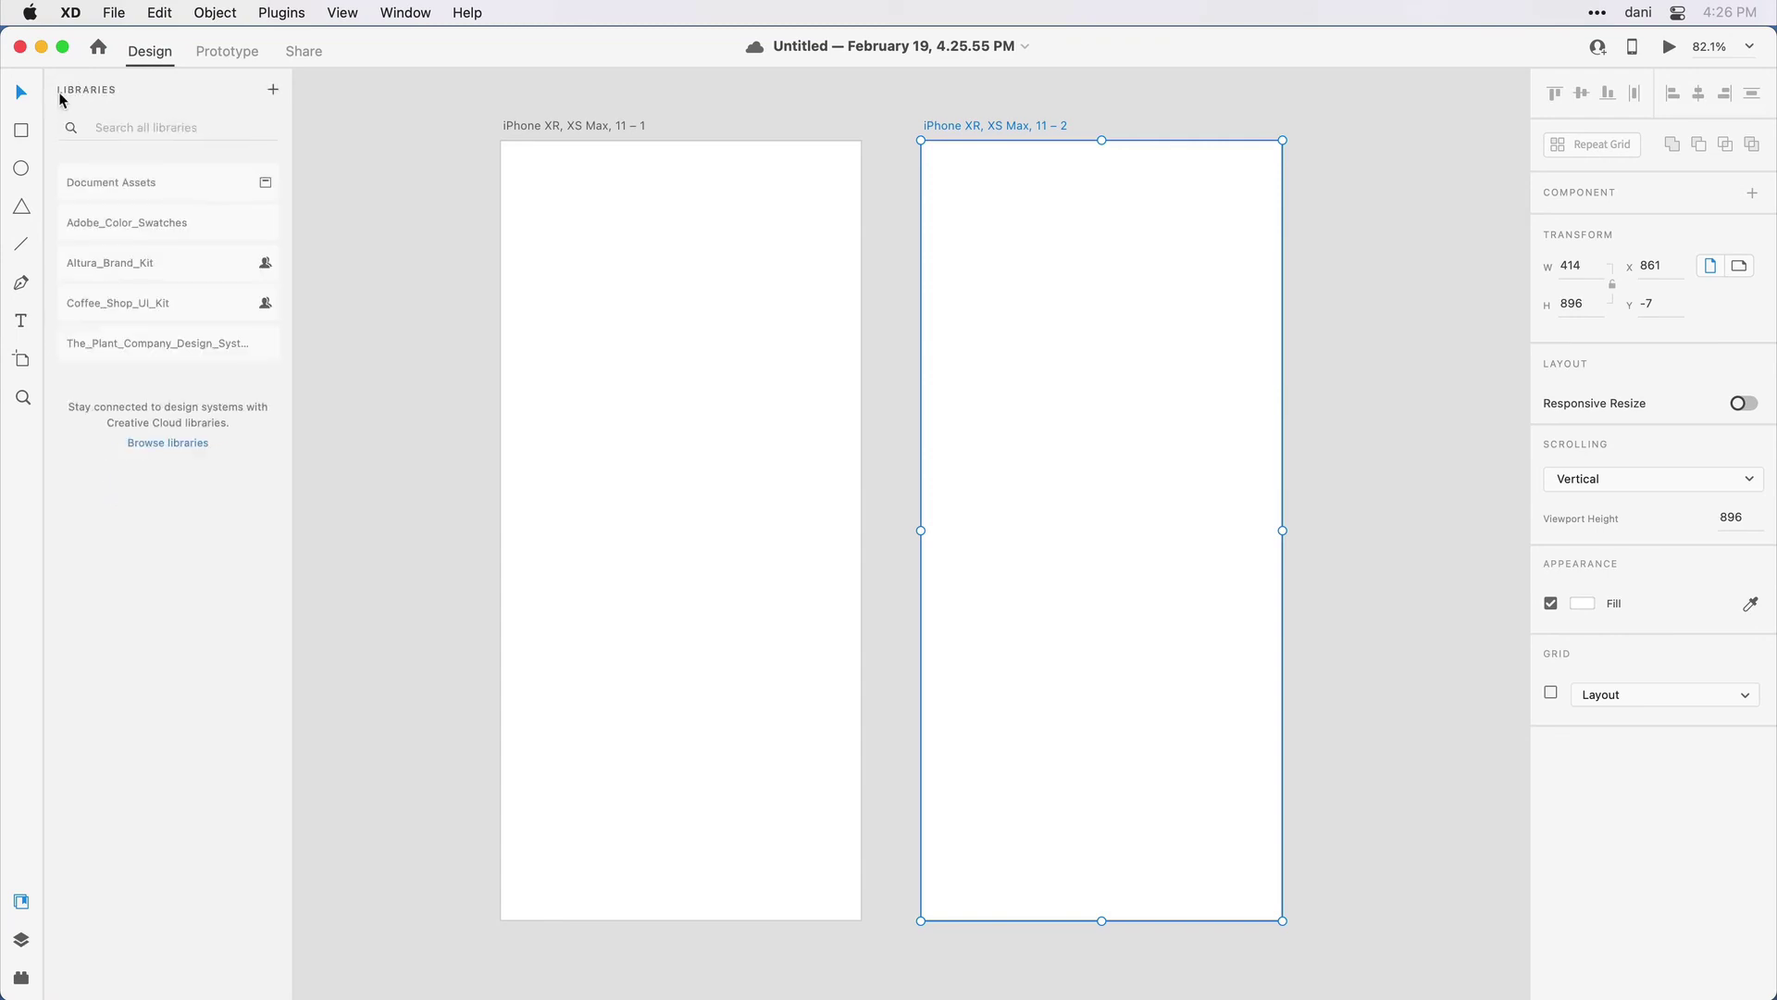